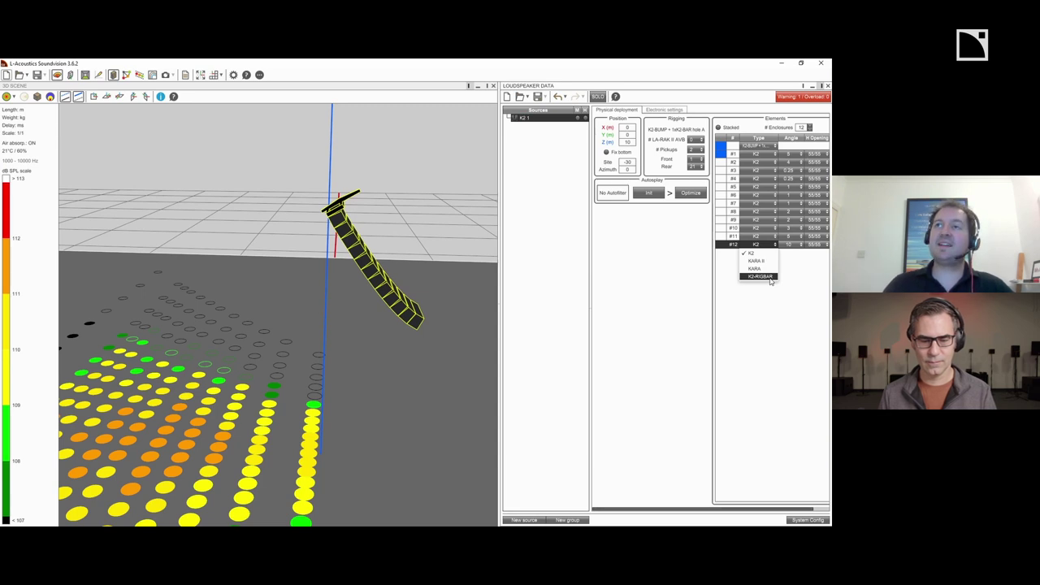
Add a K2-RIGBAR below element #12 of the K2 array and inspect it in the 3D scene.
{"action": "left_click", "coordinate": [761, 276]}
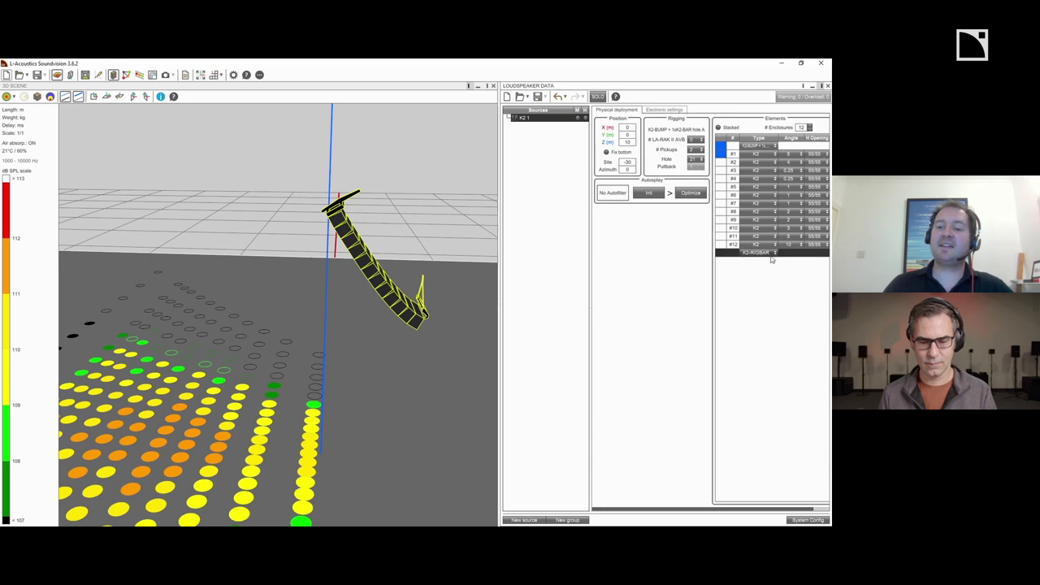
{"action": "left_click_drag", "start_coordinate": [475, 340], "coordinate": [365, 307]}
{"action": "scroll", "coordinate": [365, 309], "scroll_direction": "up", "scroll_amount": 5}
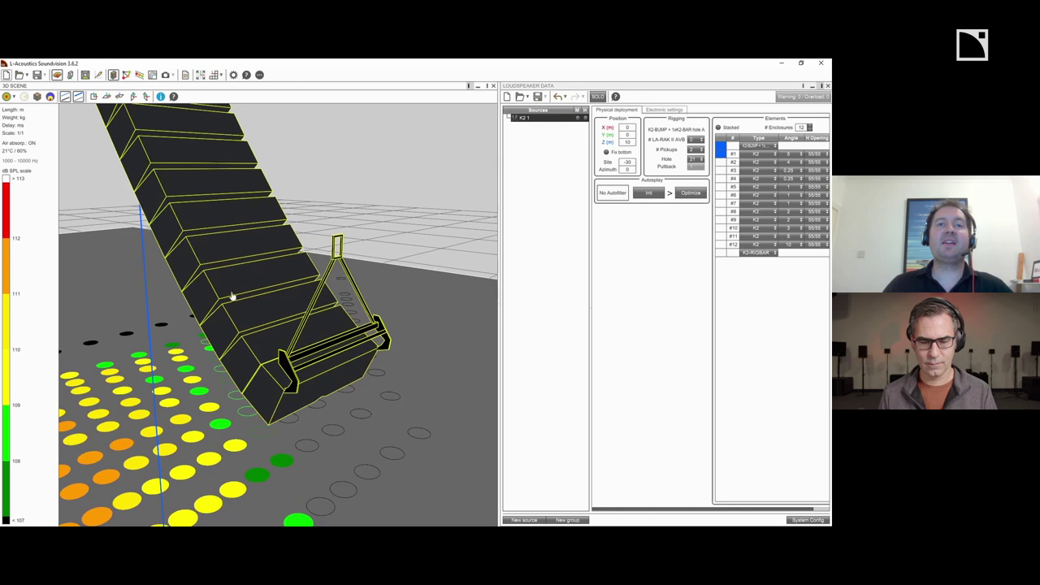
{"action": "scroll", "coordinate": [236, 325], "scroll_direction": "down", "scroll_amount": 5}
{"action": "left_click_drag", "start_coordinate": [237, 325], "coordinate": [329, 367]}
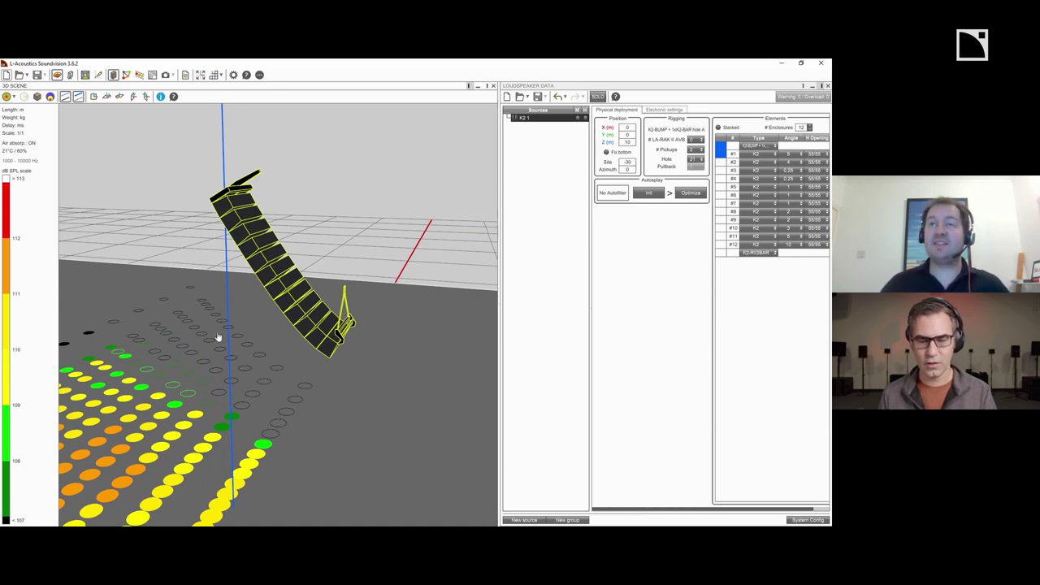
{"action": "left_click_drag", "start_coordinate": [218, 339], "coordinate": [203, 339]}
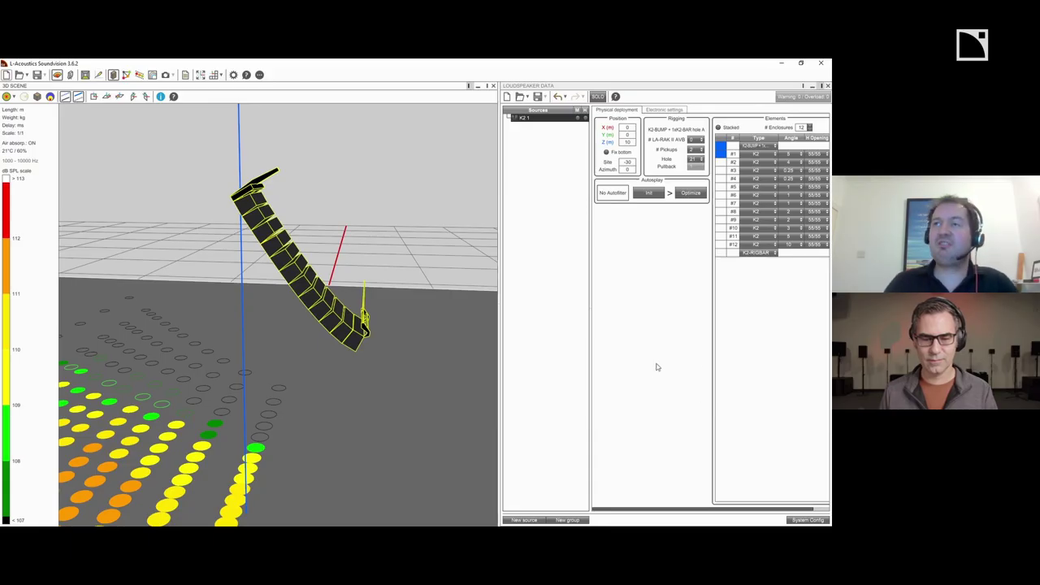
Remove the K2-RIGBAR from the end of the K2 array.
{"action": "left_click", "coordinate": [760, 253]}
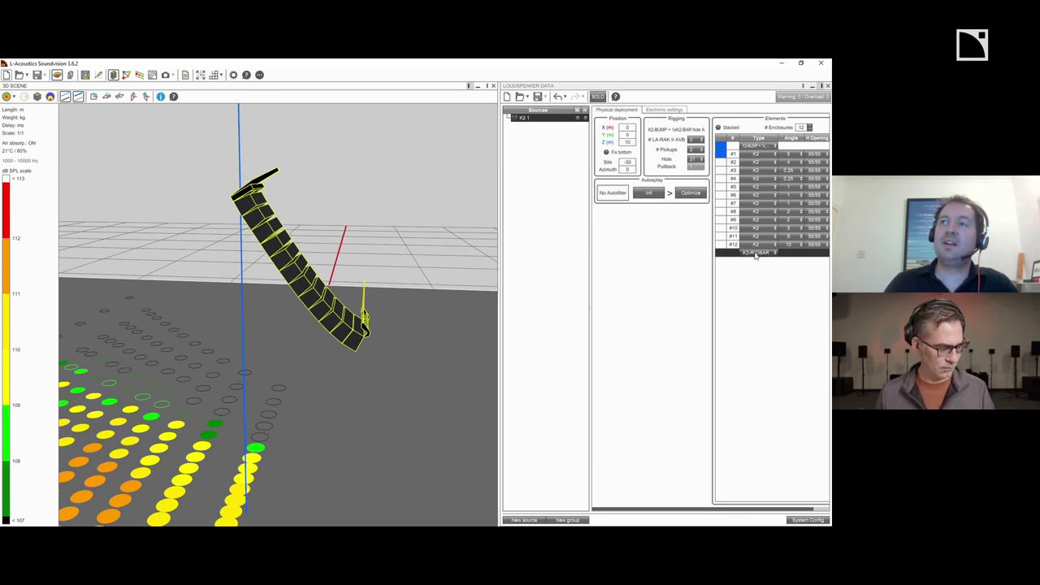
{"action": "left_click", "coordinate": [759, 254]}
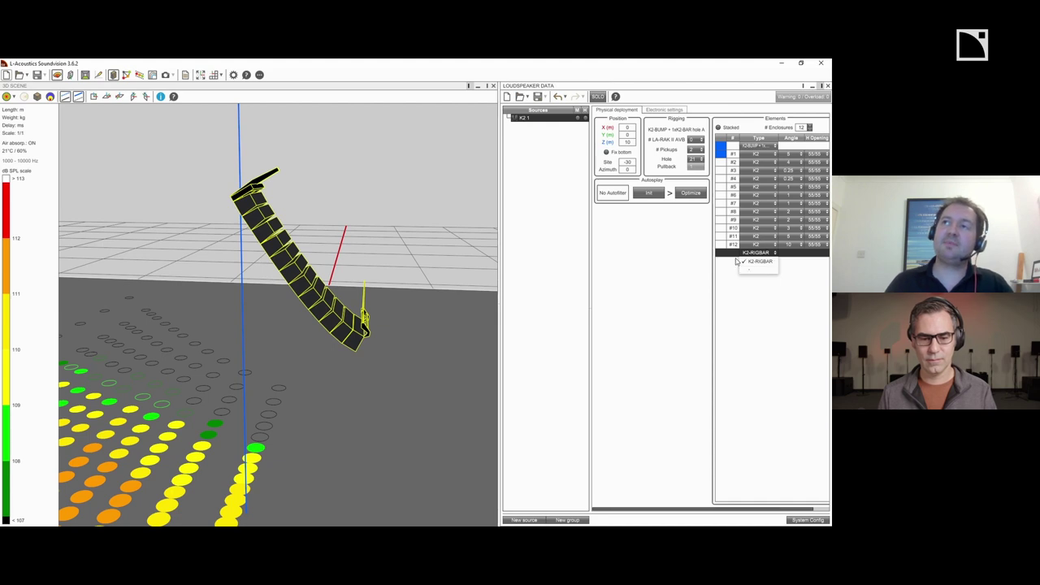
{"action": "left_click", "coordinate": [748, 270]}
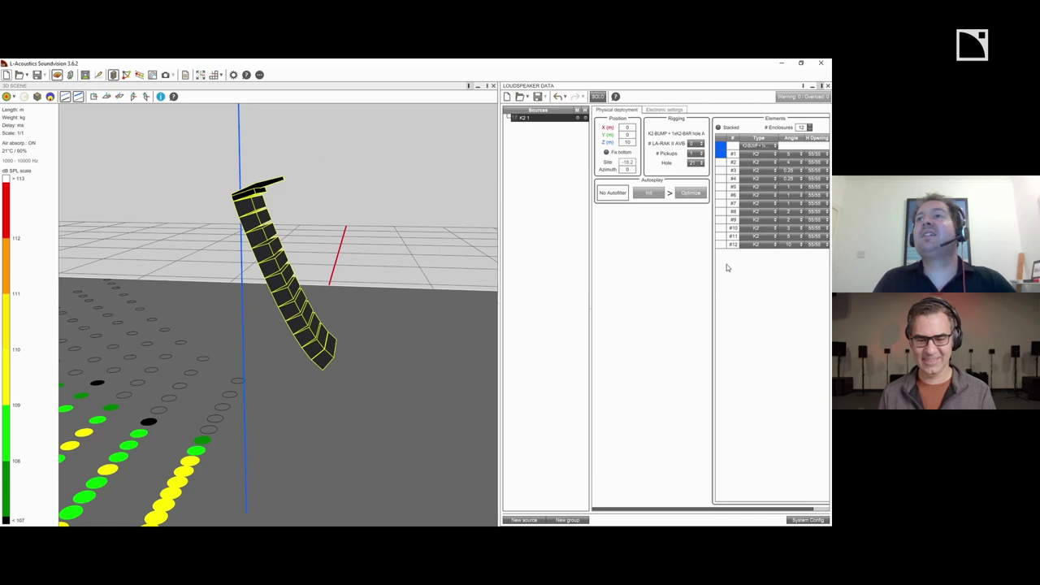
Set the number of pickups in the K2 array's rigging to 2.
{"action": "left_click", "coordinate": [696, 153]}
{"action": "left_click", "coordinate": [697, 170]}
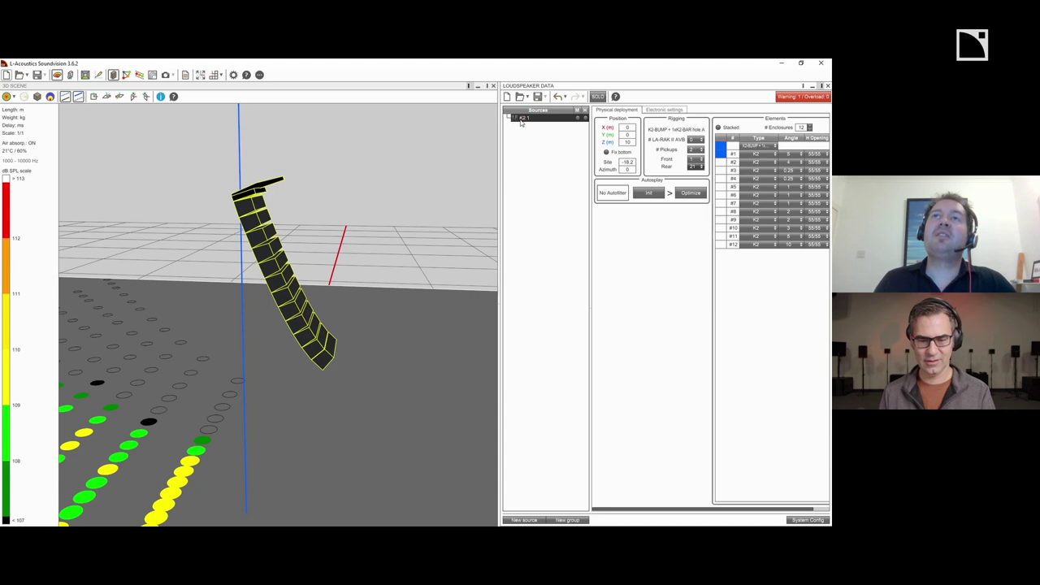
{"action": "mouse_move", "coordinate": [526, 121]}
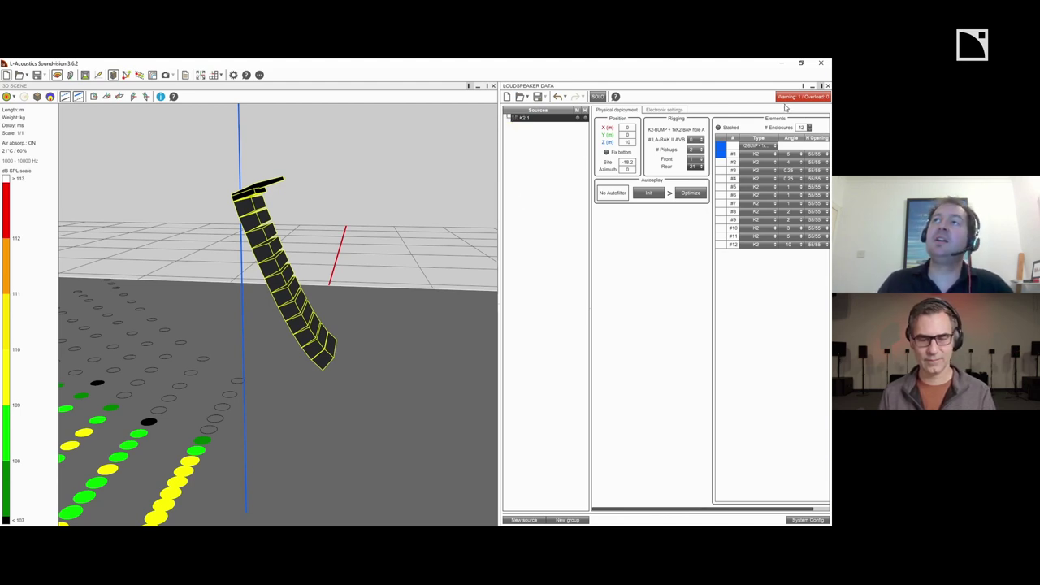
{"action": "mouse_move", "coordinate": [810, 102]}
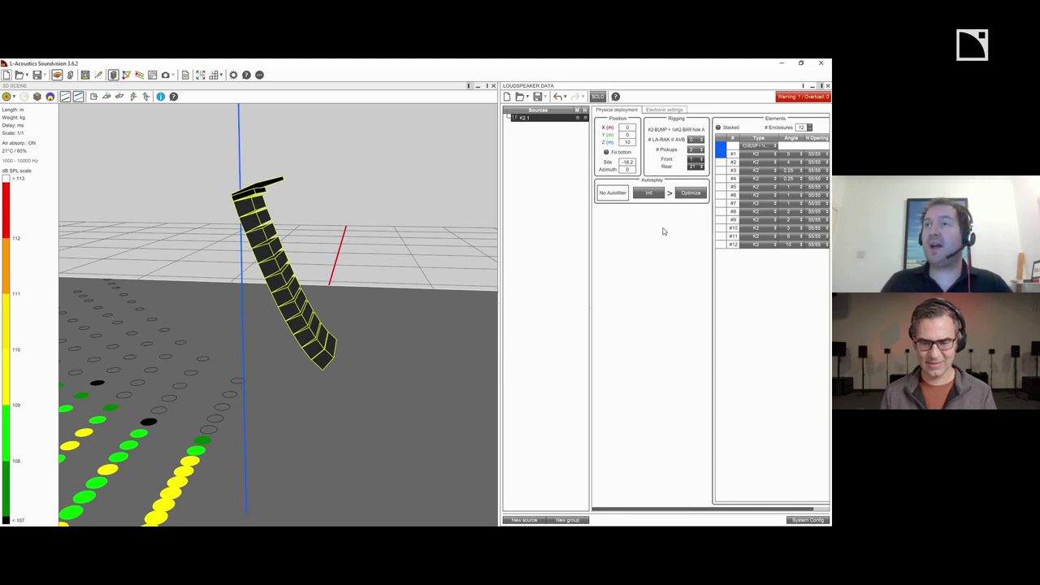
Attach a K2-RIGBAR beneath element #12 again and set the array's site angle to -45.
{"action": "left_click", "coordinate": [768, 246]}
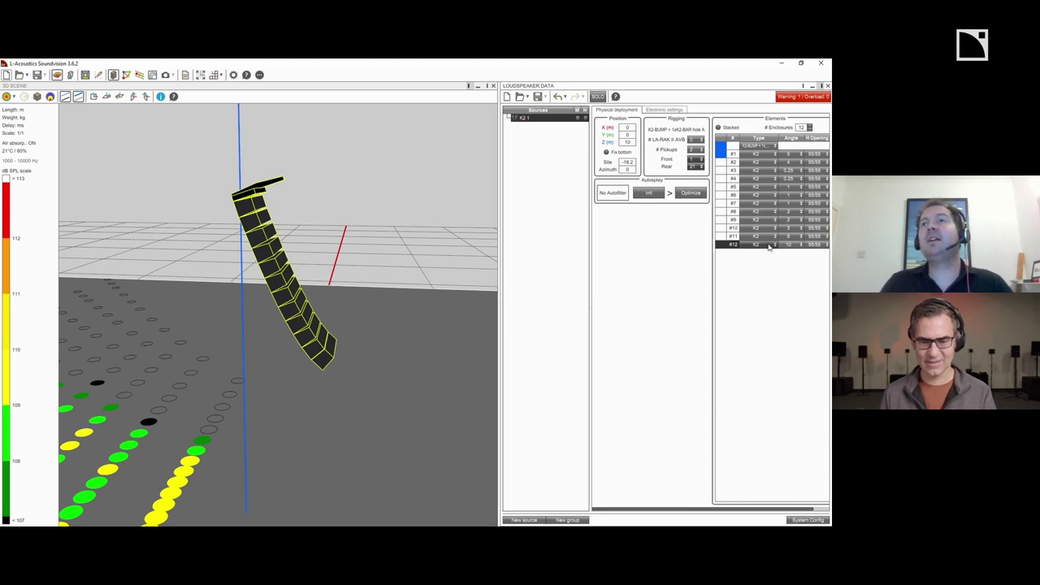
{"action": "left_click", "coordinate": [760, 253]}
{"action": "left_click", "coordinate": [752, 273]}
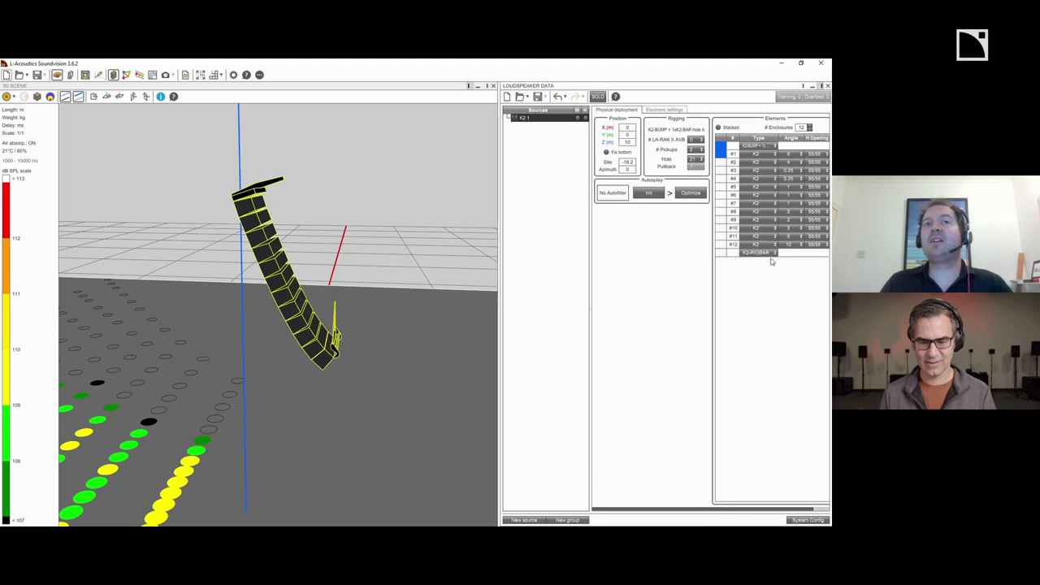
{"action": "double_click", "coordinate": [630, 162]}
{"action": "type", "text": "-45"}
{"action": "key", "text": "Return"}
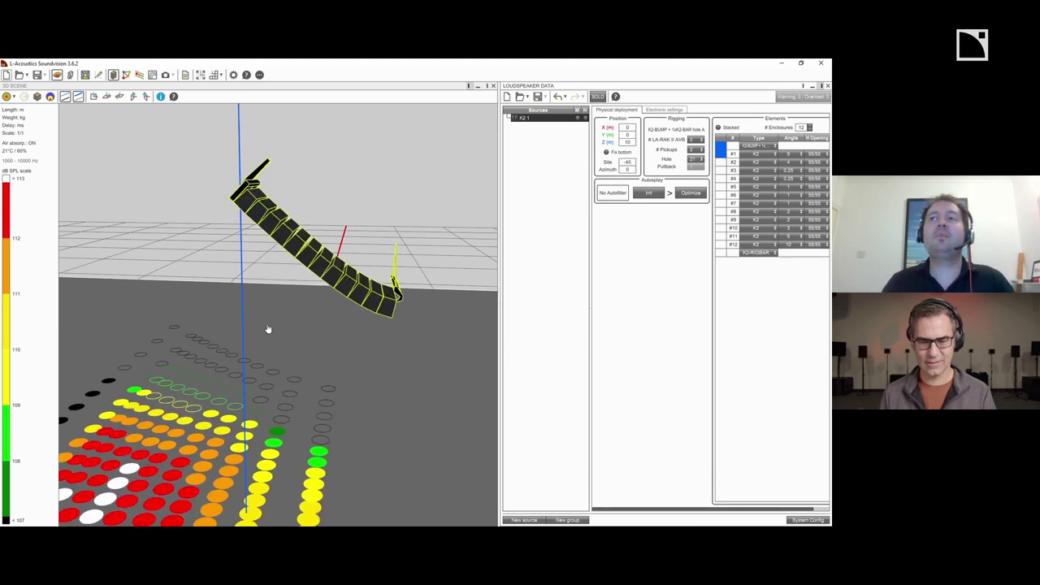
{"action": "left_click", "coordinate": [755, 255]}
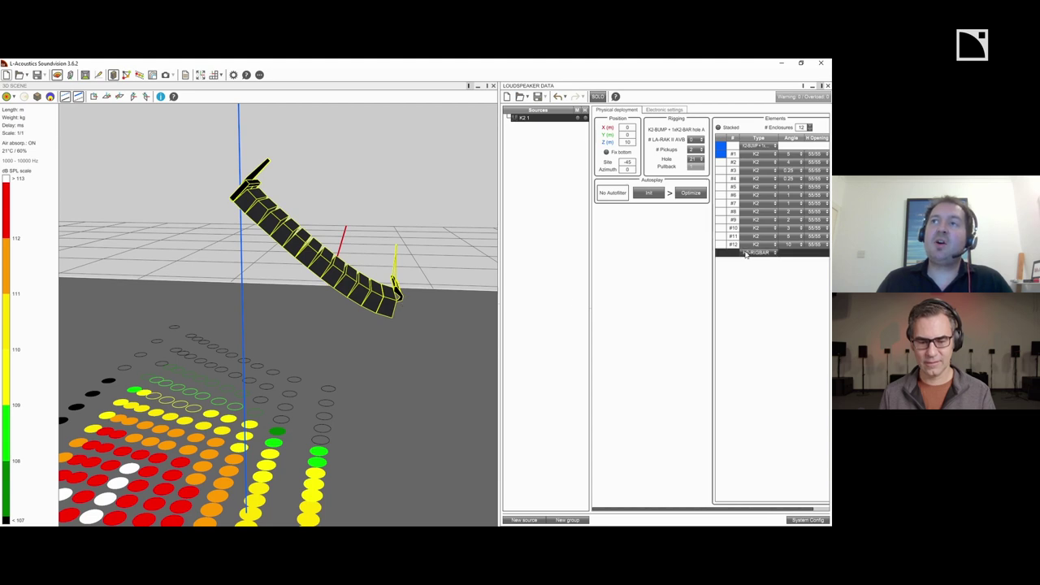
{"action": "left_click", "coordinate": [754, 253]}
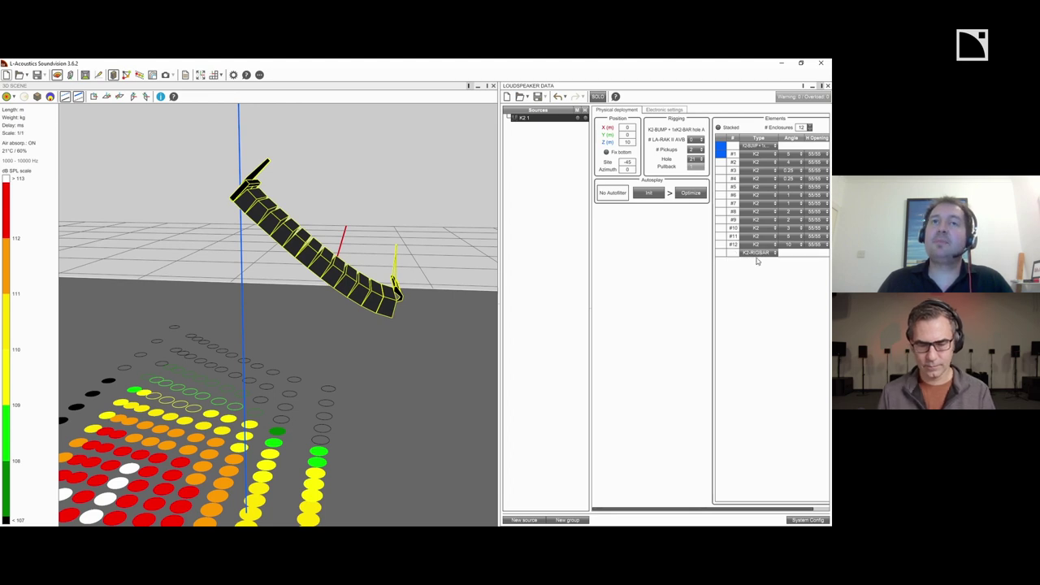
Set the number of enclosures in the K2 array to 11.
{"action": "left_click", "coordinate": [809, 129]}
{"action": "left_click", "coordinate": [809, 129]}
{"action": "left_click", "coordinate": [810, 130]}
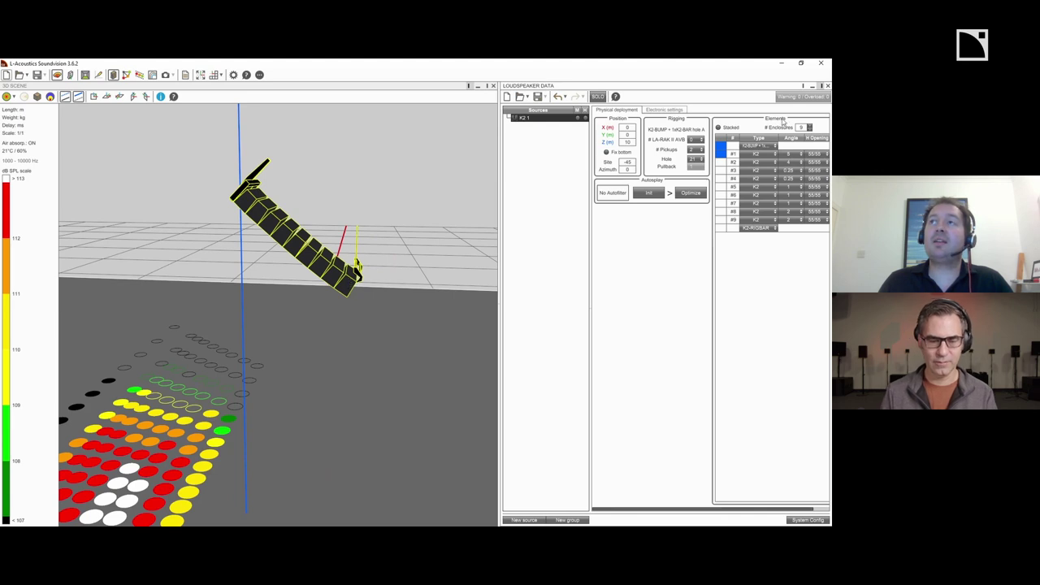
{"action": "left_click", "coordinate": [810, 126]}
{"action": "left_click", "coordinate": [809, 126]}
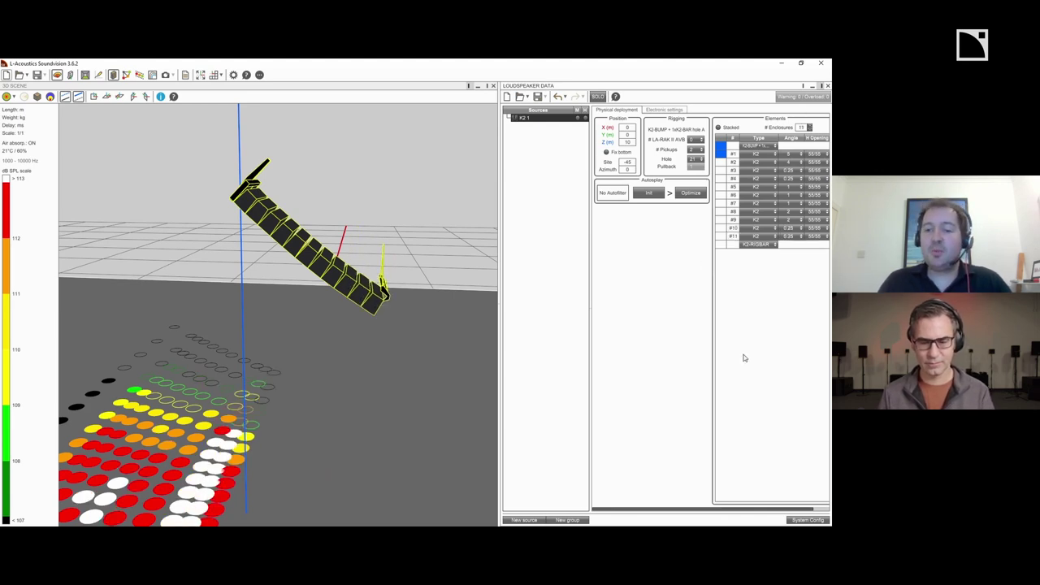
Change the K2 array's enclosures from #9 downward to KARA II.
{"action": "left_click", "coordinate": [747, 239]}
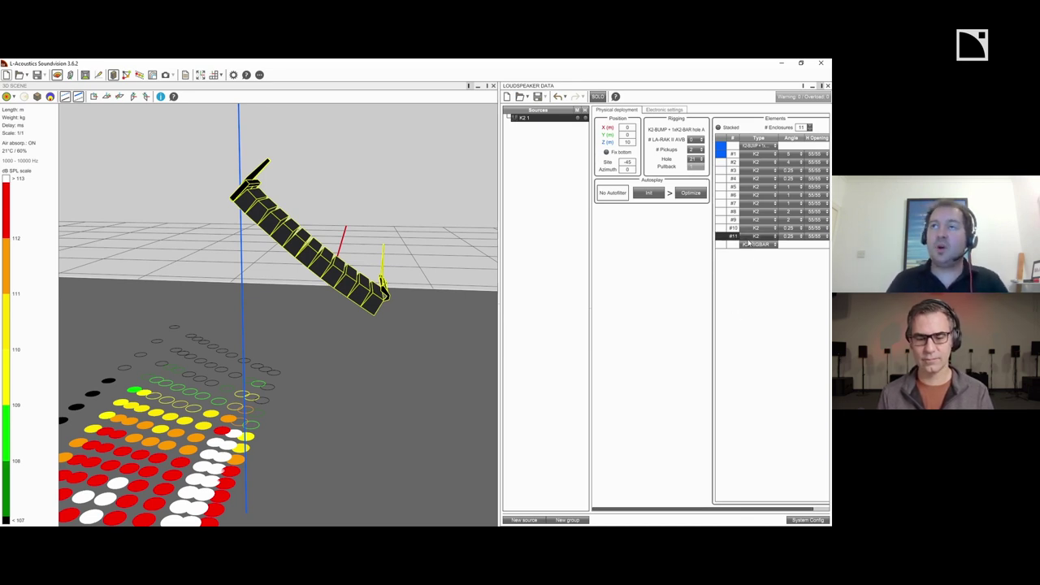
{"action": "left_click", "coordinate": [746, 244]}
{"action": "left_click", "coordinate": [764, 220]}
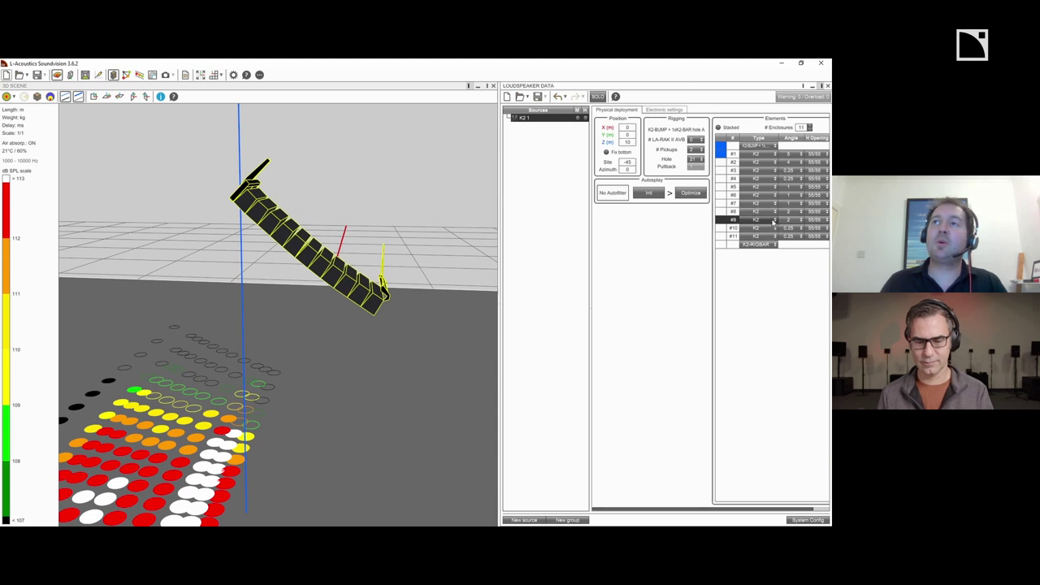
{"action": "left_click", "coordinate": [774, 220]}
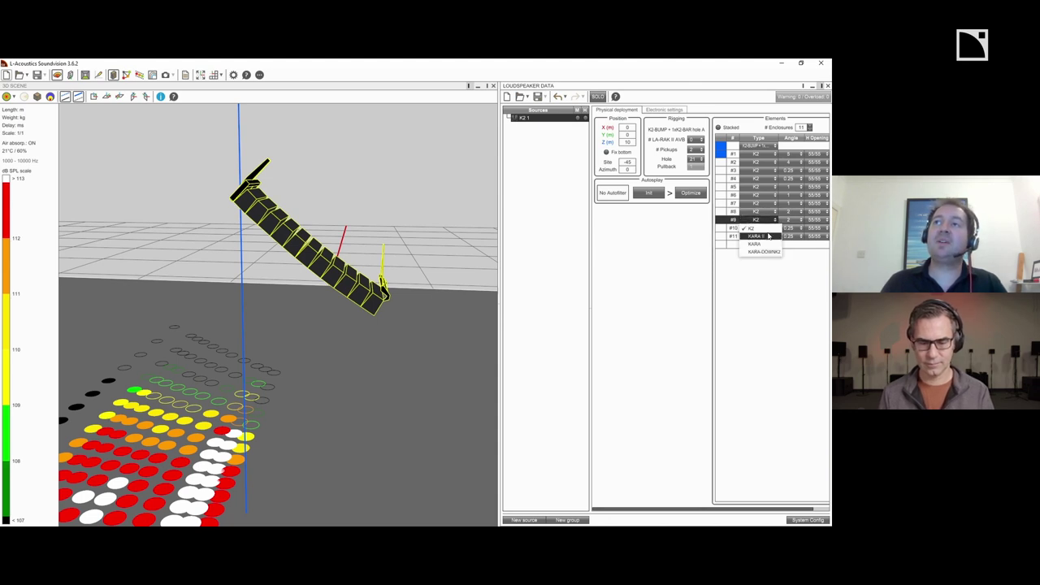
{"action": "left_click", "coordinate": [764, 237]}
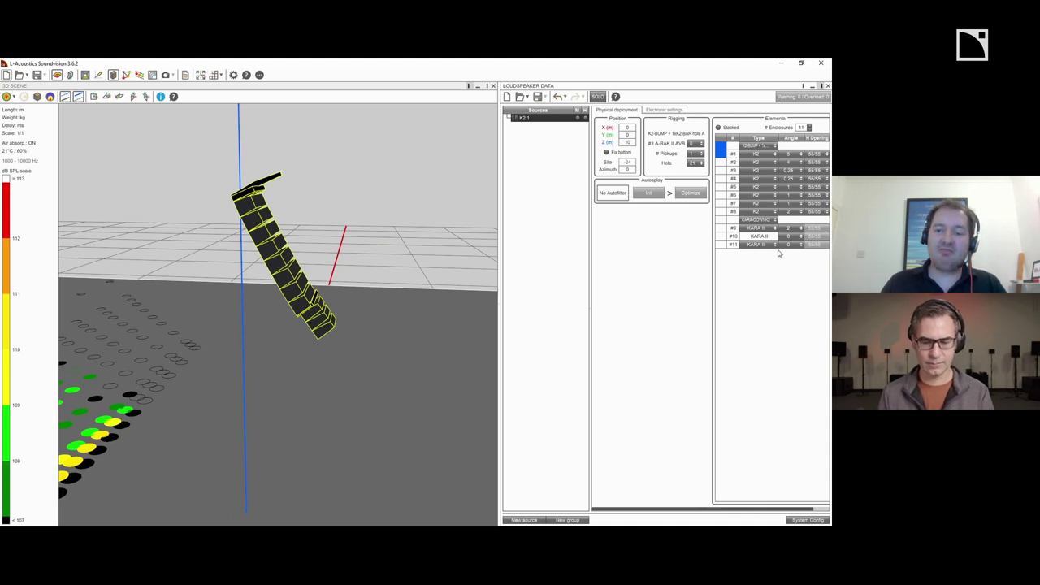
Add a KARA-PULLBACK below element #11, set the site angle to -45 and inspect the array in the 3D scene.
{"action": "left_click", "coordinate": [767, 245]}
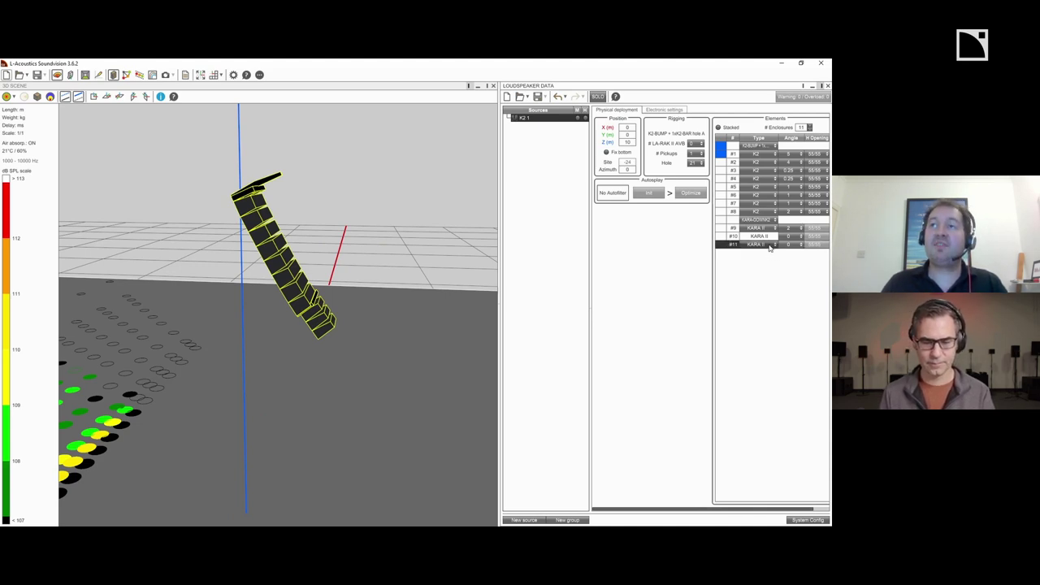
{"action": "left_click", "coordinate": [769, 245]}
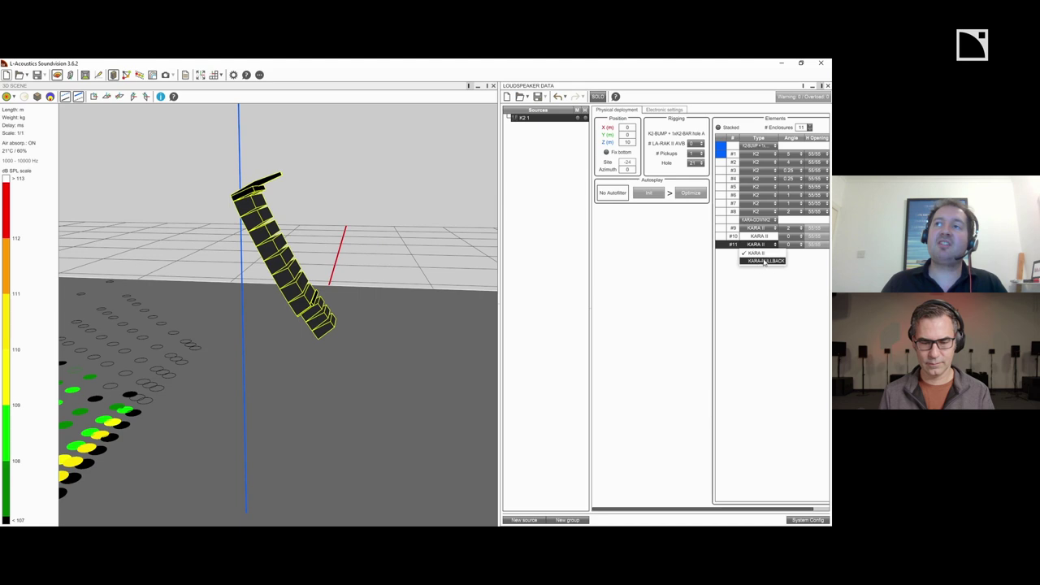
{"action": "left_click", "coordinate": [758, 262]}
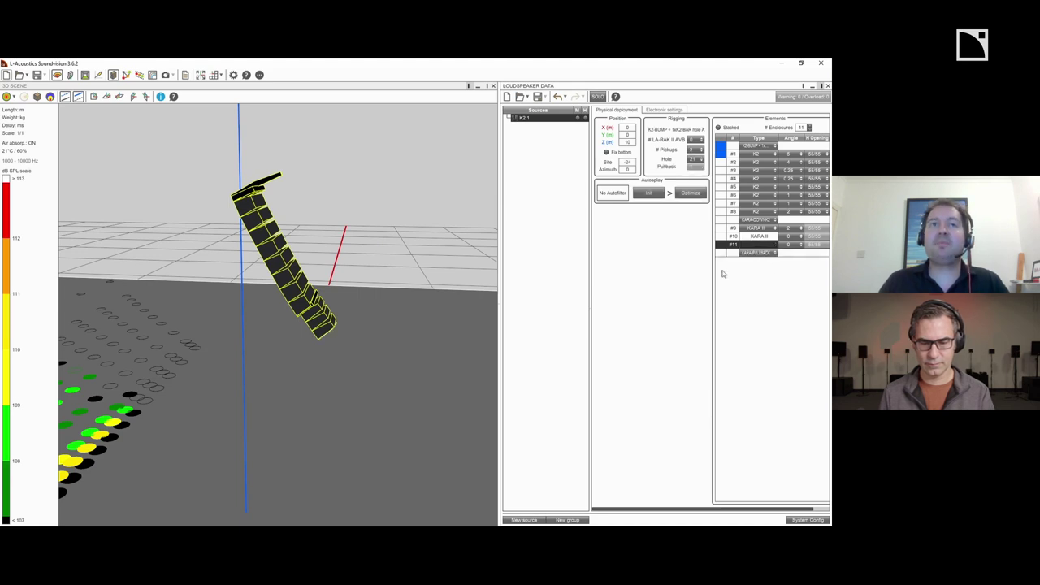
{"action": "left_click", "coordinate": [624, 163]}
{"action": "type", "text": "-45"}
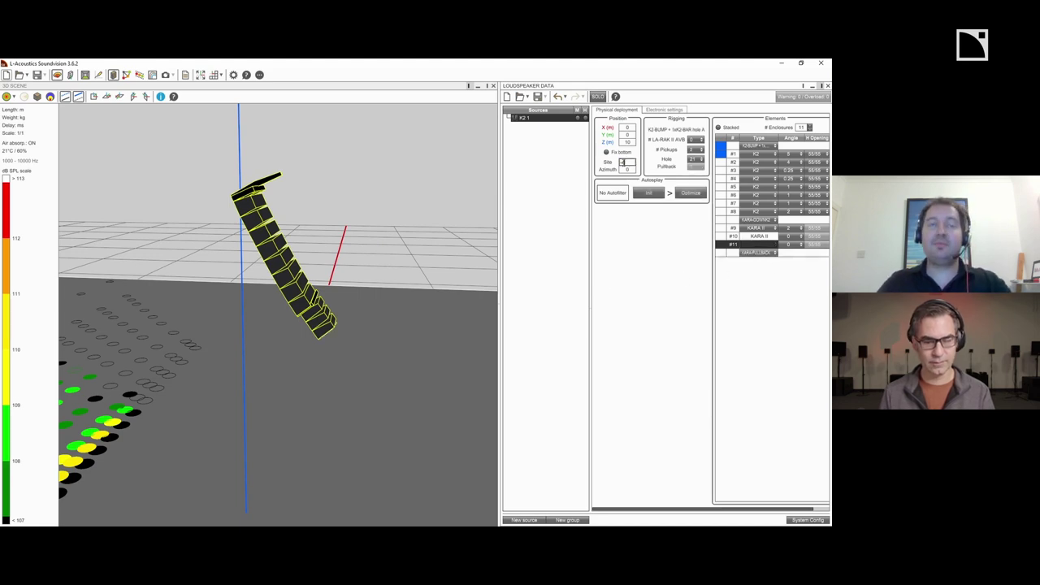
{"action": "key", "text": "Return"}
{"action": "left_click_drag", "start_coordinate": [465, 286], "coordinate": [264, 284]}
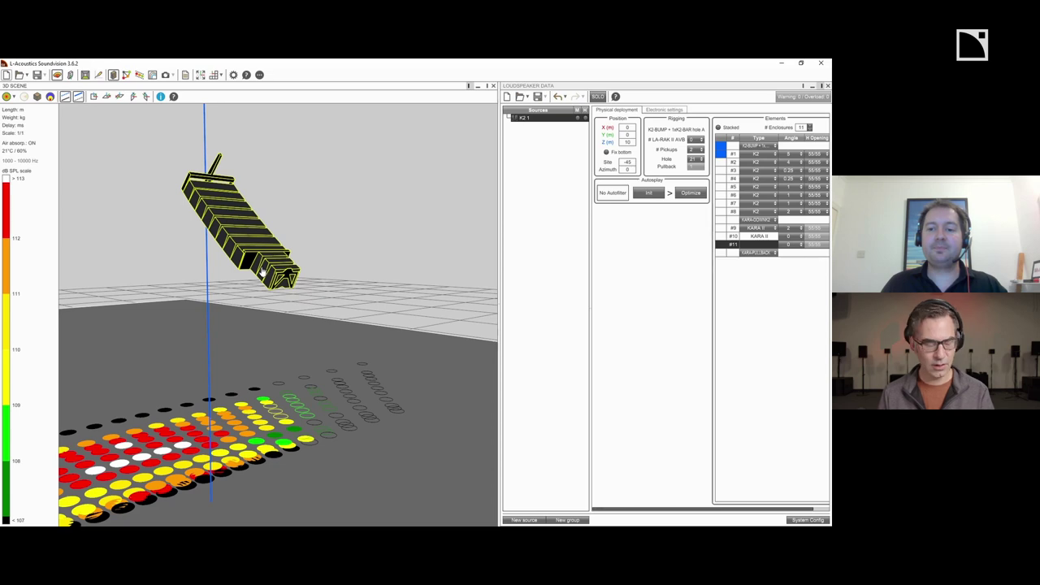
{"action": "left_click_drag", "start_coordinate": [210, 298], "coordinate": [341, 330]}
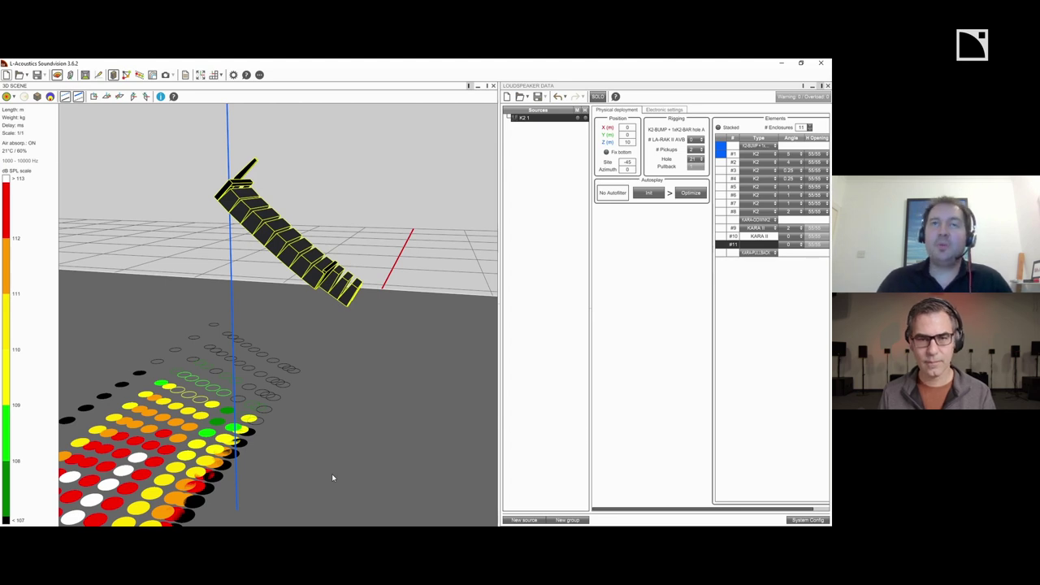
{"action": "left_click", "coordinate": [755, 358]}
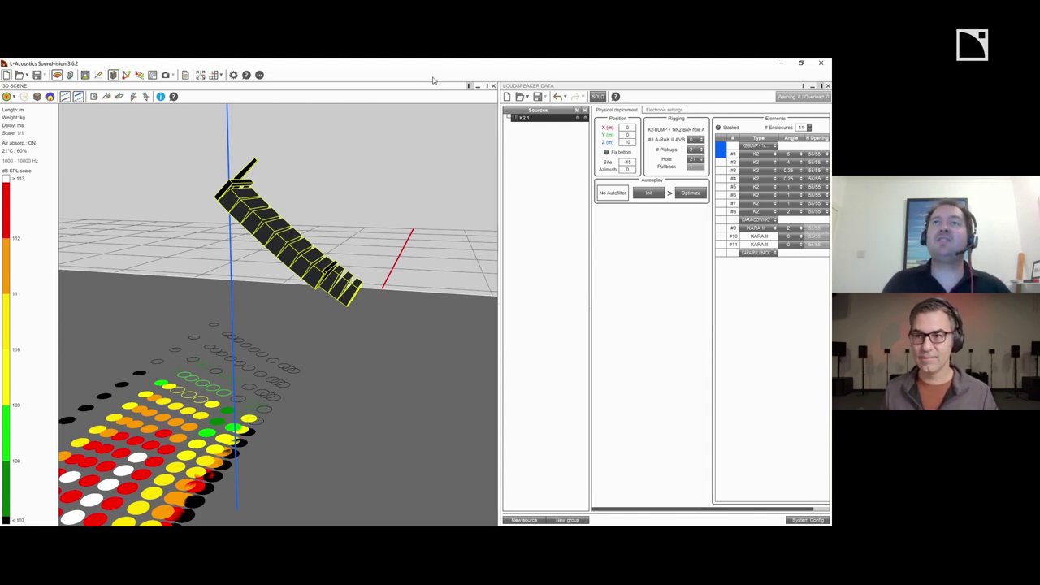
Delete the K2 source and create a new K1 source with 12 enclosures.
{"action": "right_click", "coordinate": [526, 118]}
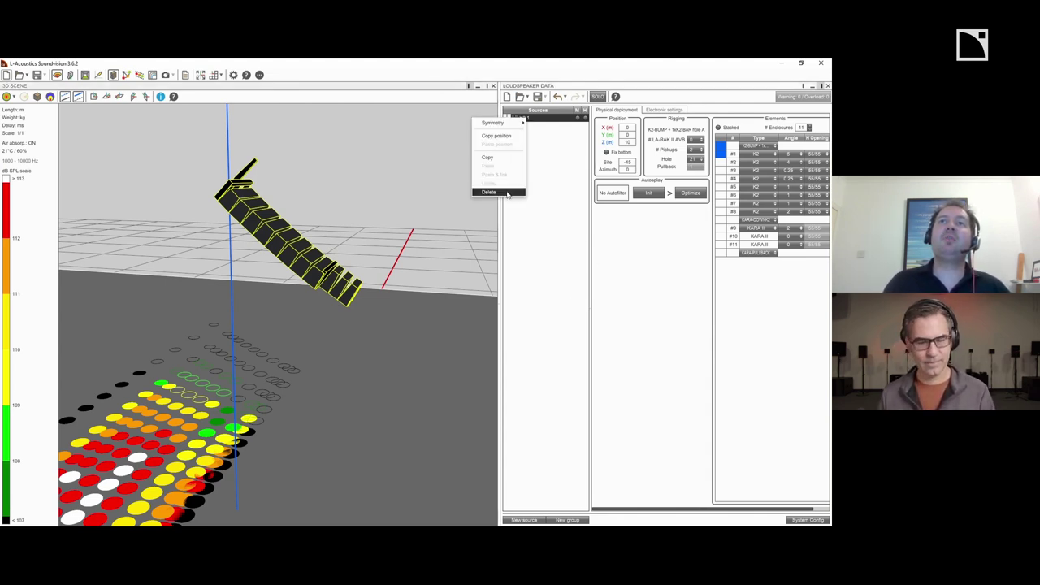
{"action": "left_click", "coordinate": [508, 194]}
{"action": "left_click", "coordinate": [524, 520]}
{"action": "left_click", "coordinate": [610, 262]}
{"action": "left_click", "coordinate": [780, 247]}
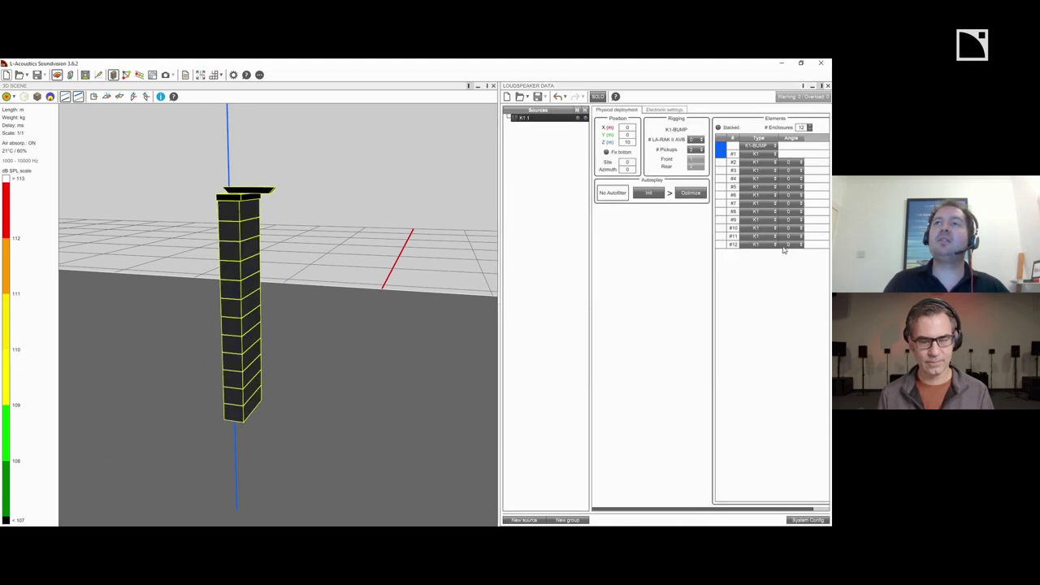
Set the K1 source's Z position to 14 m.
{"action": "double_click", "coordinate": [630, 142]}
{"action": "type", "text": "14"}
{"action": "key", "text": "Return"}
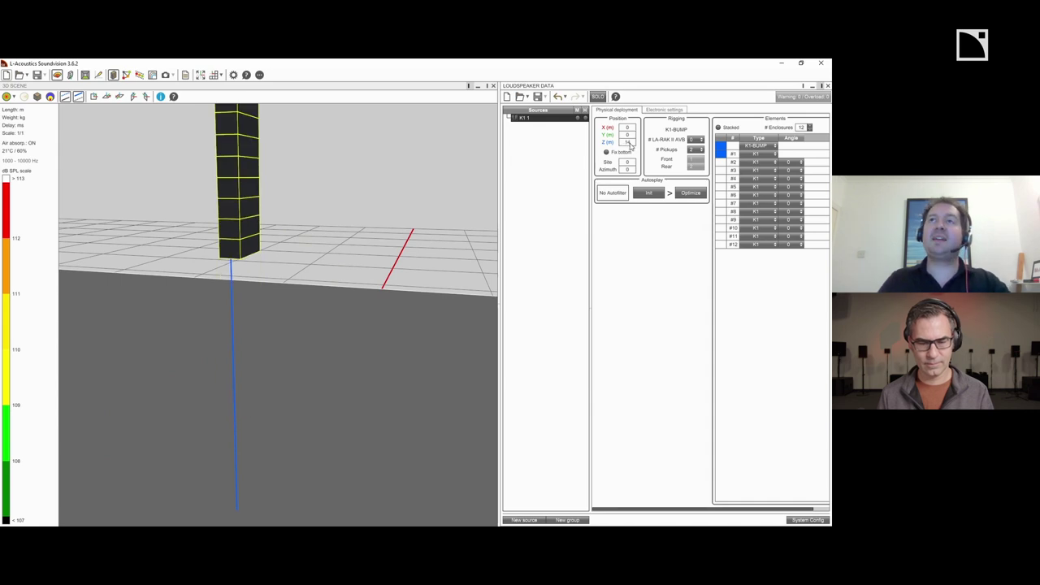
{"action": "scroll", "coordinate": [299, 376], "scroll_direction": "down", "scroll_amount": 3}
Set the K1 source's site angle to -5 and initialise its inter-enclosure angles with Autosplay.
{"action": "double_click", "coordinate": [626, 163]}
{"action": "type", "text": "-5"}
{"action": "key", "text": "Return"}
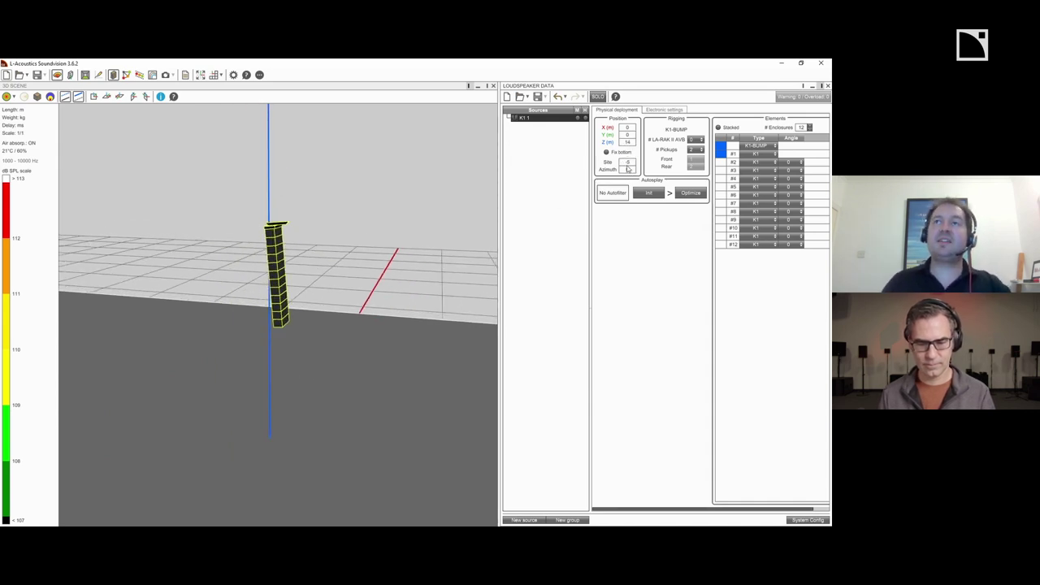
{"action": "left_click", "coordinate": [648, 192]}
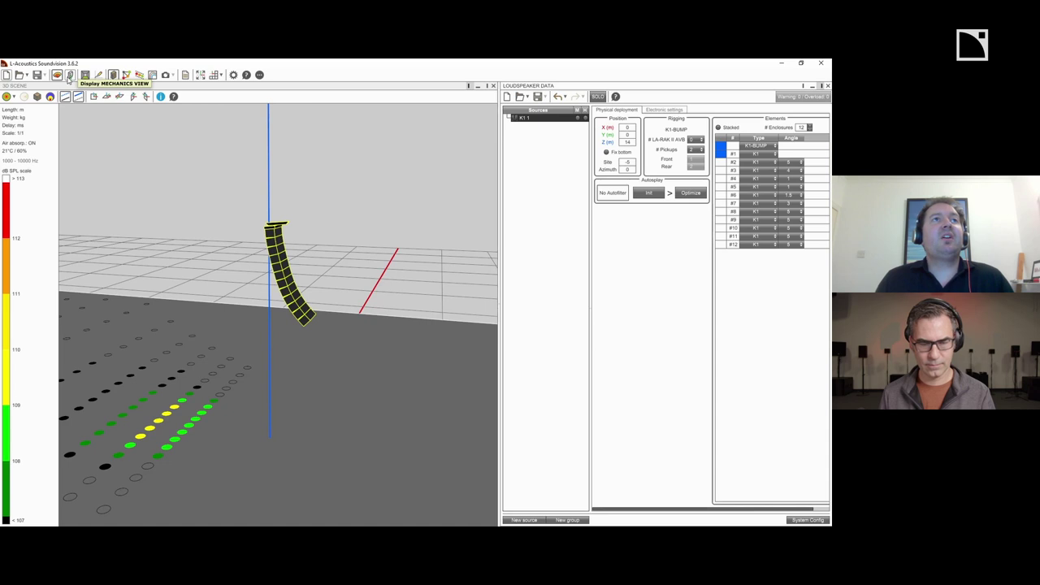
Display the Mechanics View and dock it together with the 3D scene.
{"action": "left_click", "coordinate": [70, 75]}
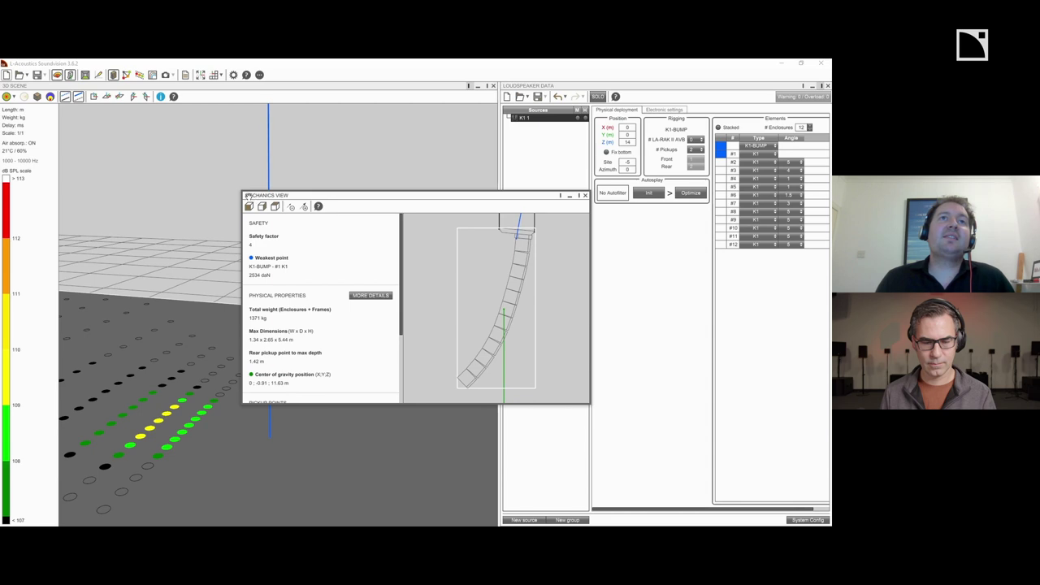
{"action": "left_click_drag", "start_coordinate": [250, 194], "coordinate": [175, 209]}
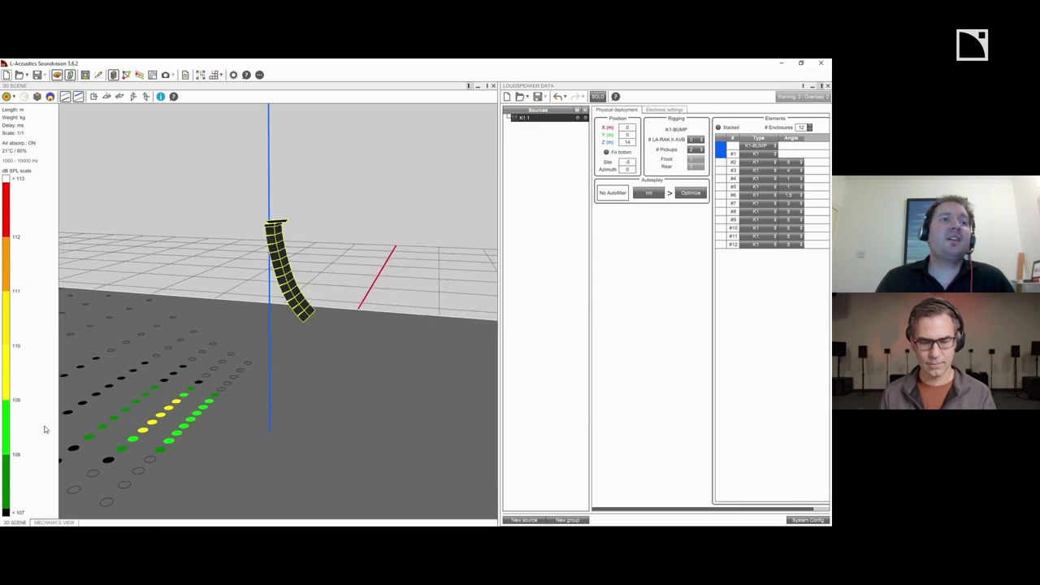
Compare the K1 array in the 3D scene and Mechanics View, examining its safety factor, weight, centre of gravity and pickup loads.
{"action": "left_click", "coordinate": [40, 523]}
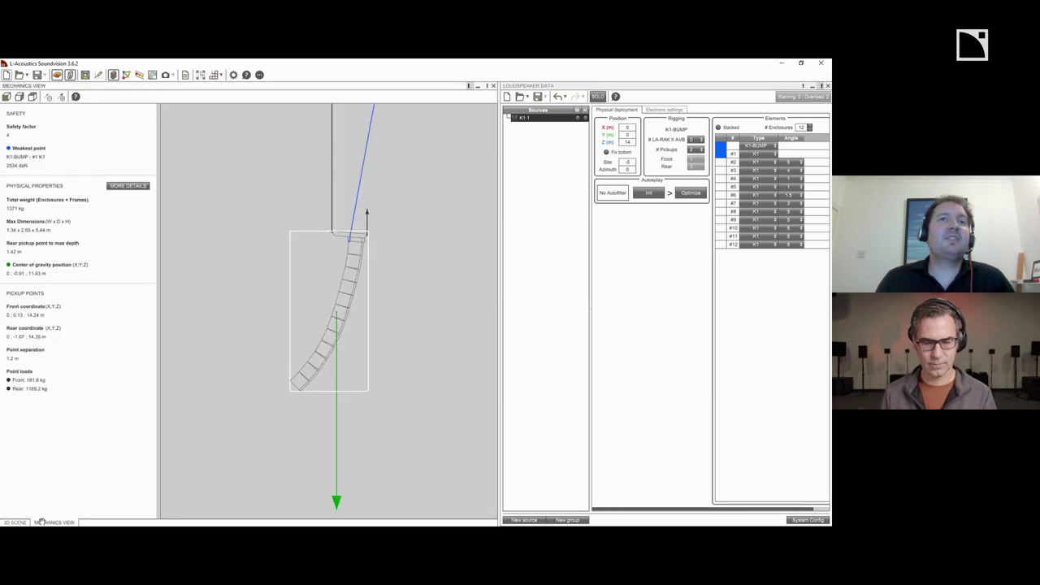
{"action": "left_click", "coordinate": [24, 523]}
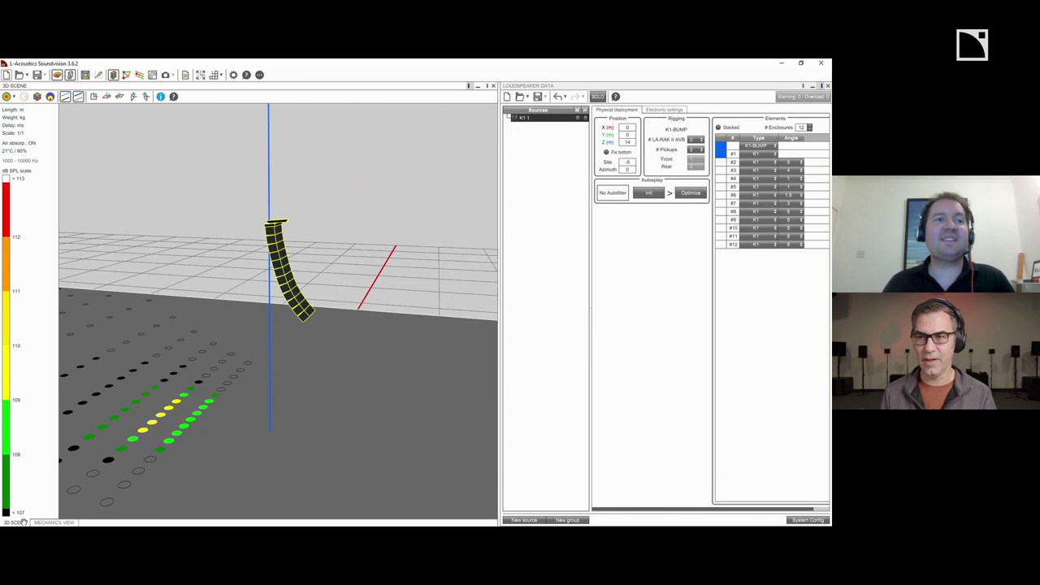
{"action": "left_click", "coordinate": [57, 522]}
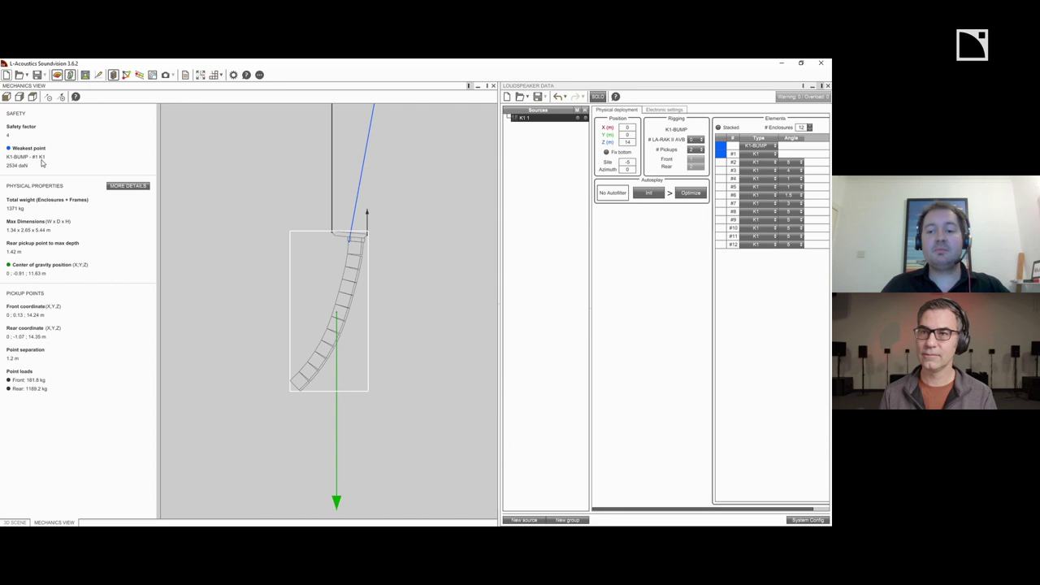
{"action": "scroll", "coordinate": [374, 248], "scroll_direction": "up", "scroll_amount": 2}
{"action": "scroll", "coordinate": [373, 248], "scroll_direction": "up", "scroll_amount": 1}
{"action": "right_click_drag", "start_coordinate": [357, 201], "coordinate": [304, 275]}
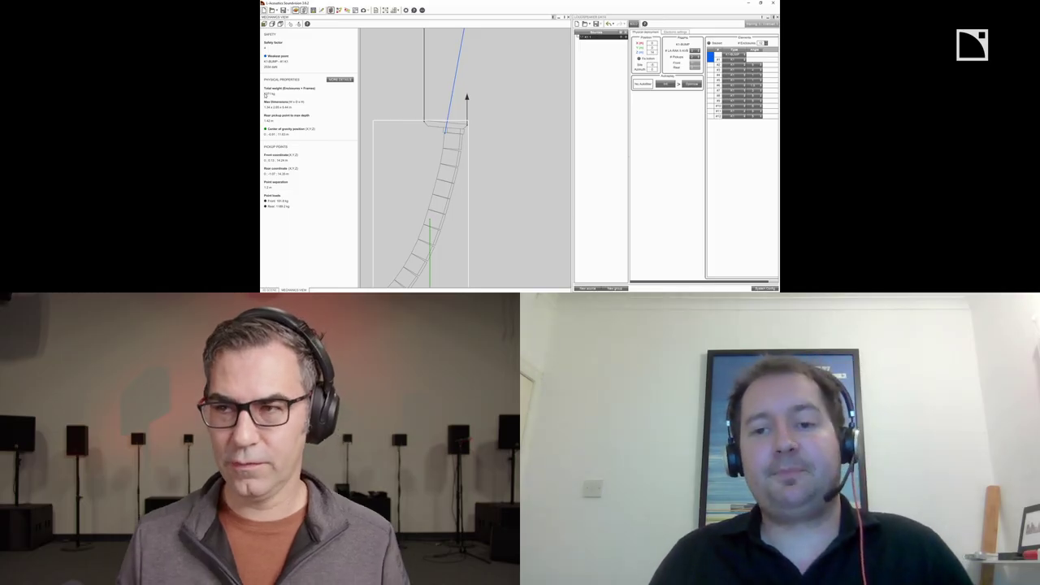
{"action": "mouse_move", "coordinate": [378, 120]}
{"action": "left_mouse_down"}
{"action": "mouse_move", "coordinate": [394, 103]}
{"action": "mouse_move", "coordinate": [402, 69]}
{"action": "mouse_move", "coordinate": [402, 79]}
{"action": "left_mouse_up"}
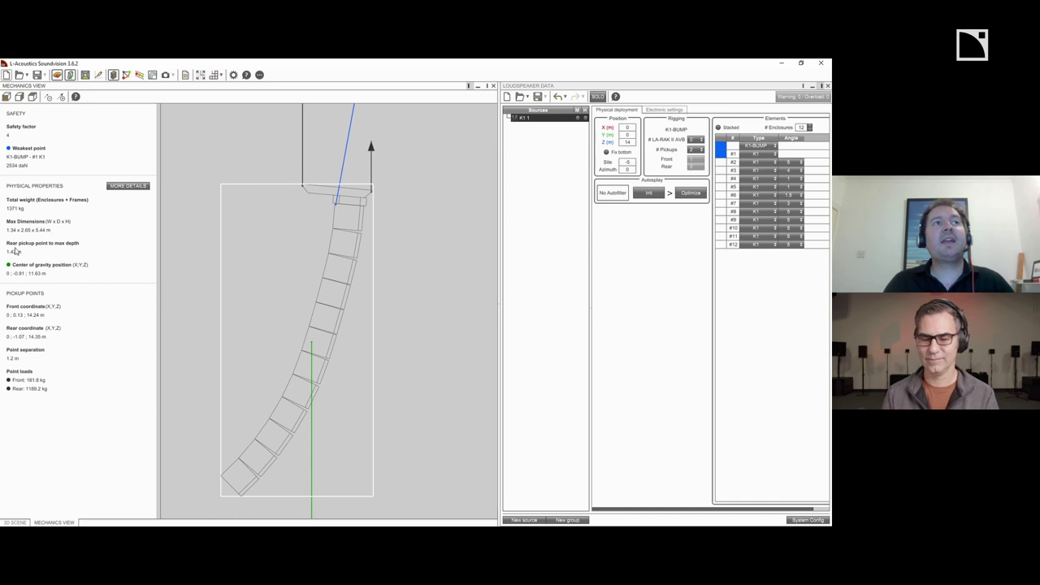
Rig the K1 array with a single pickup, then restore its two pickups.
{"action": "left_click", "coordinate": [695, 150]}
{"action": "left_click", "coordinate": [696, 158]}
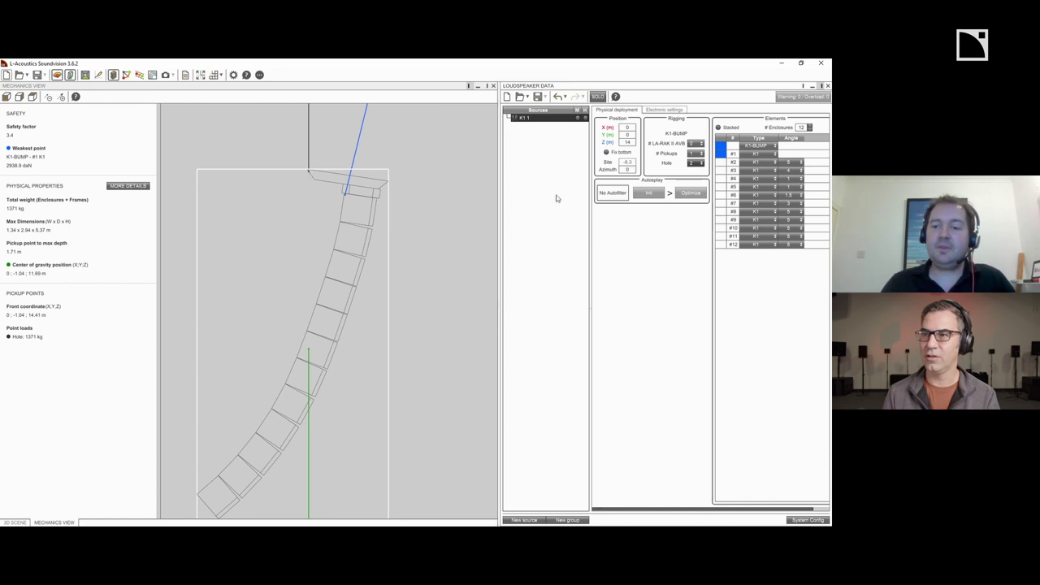
{"action": "left_click", "coordinate": [695, 154]}
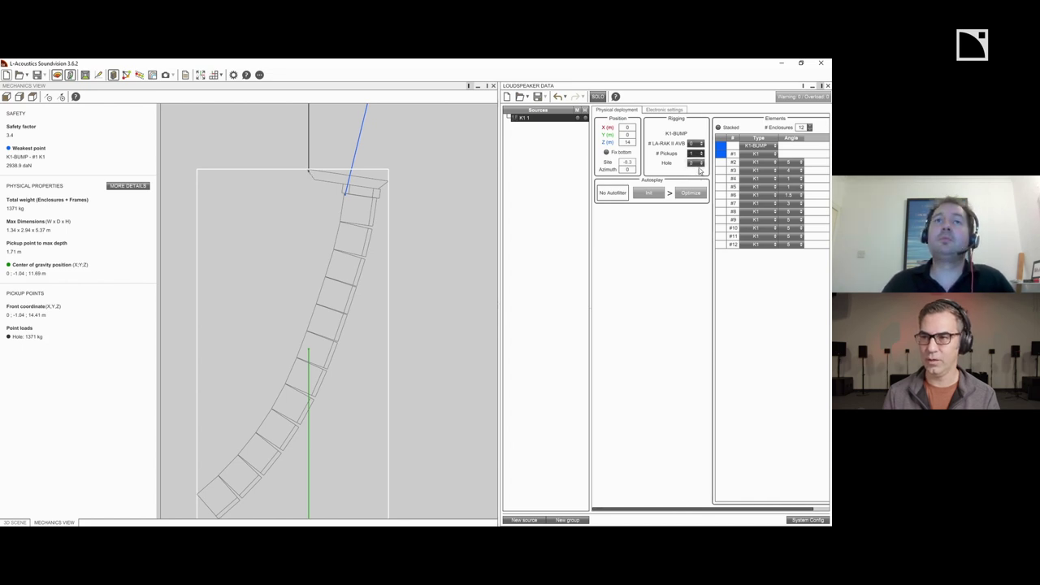
{"action": "left_click", "coordinate": [696, 169]}
Set the K1 source's site angle to 0, then to a positive angle that tilts the array upward.
{"action": "double_click", "coordinate": [631, 163]}
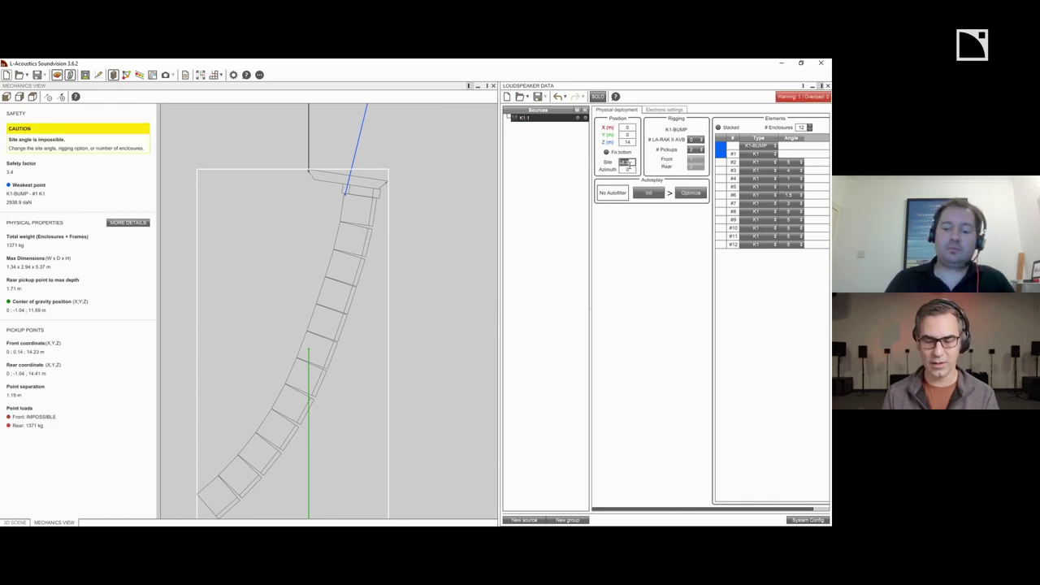
{"action": "type", "text": "0"}
{"action": "key", "text": "Return"}
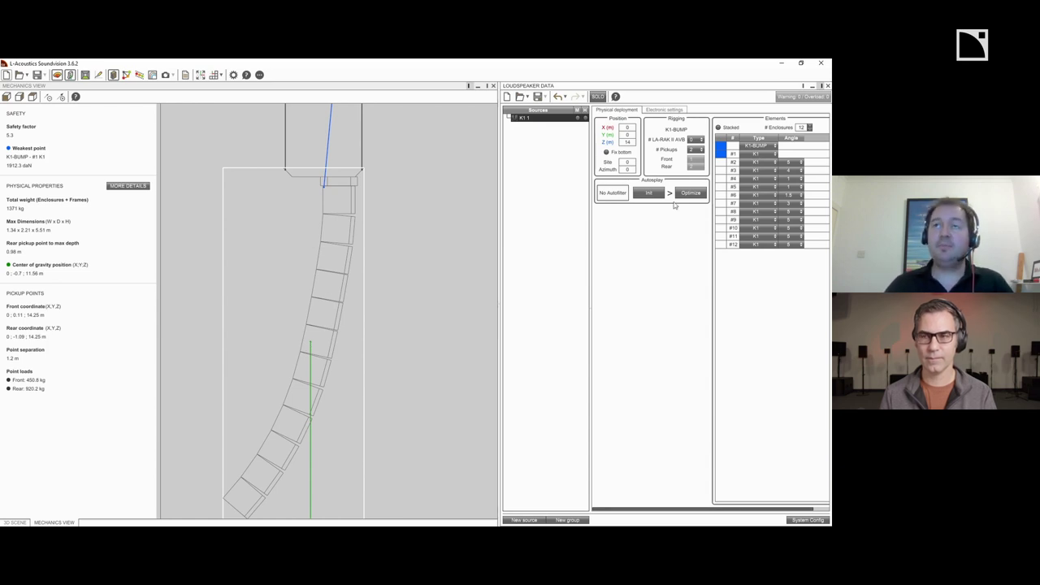
{"action": "left_click", "coordinate": [627, 163]}
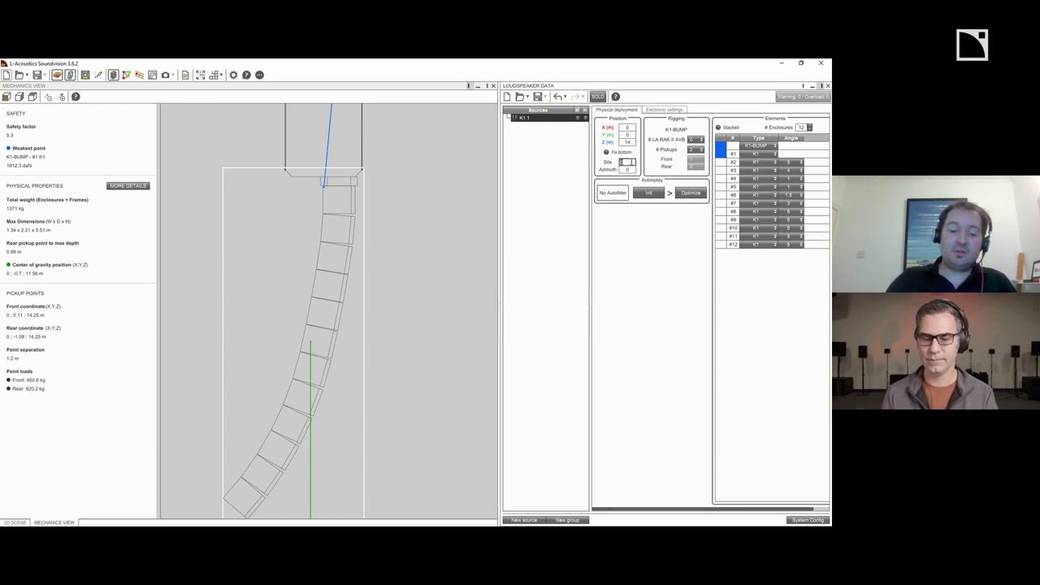
{"action": "key", "text": "Return"}
Try a site angle of -15 for the K1 source, then set it to -8.
{"action": "left_click", "coordinate": [629, 164]}
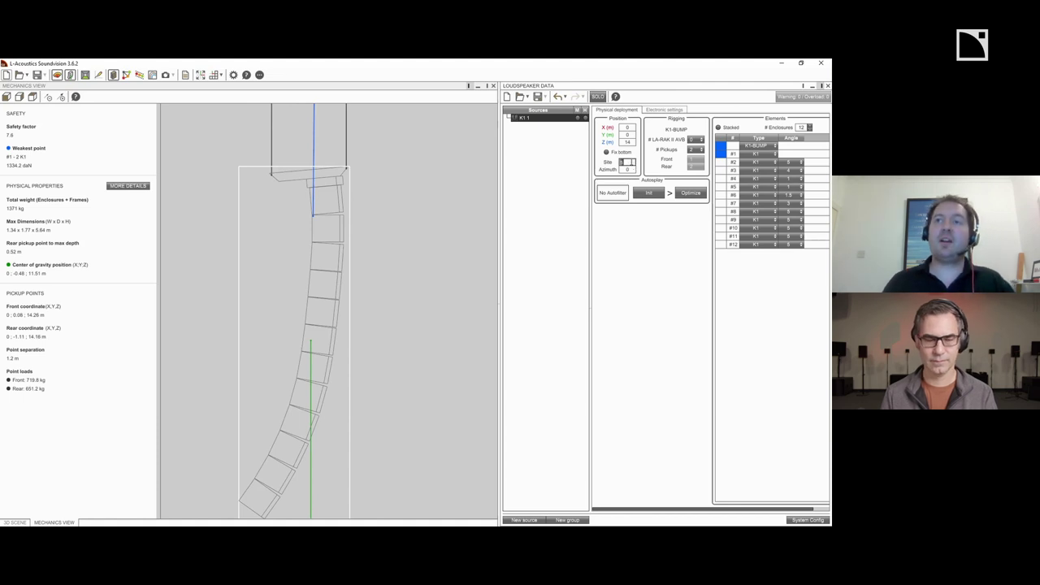
{"action": "type", "text": "-15"}
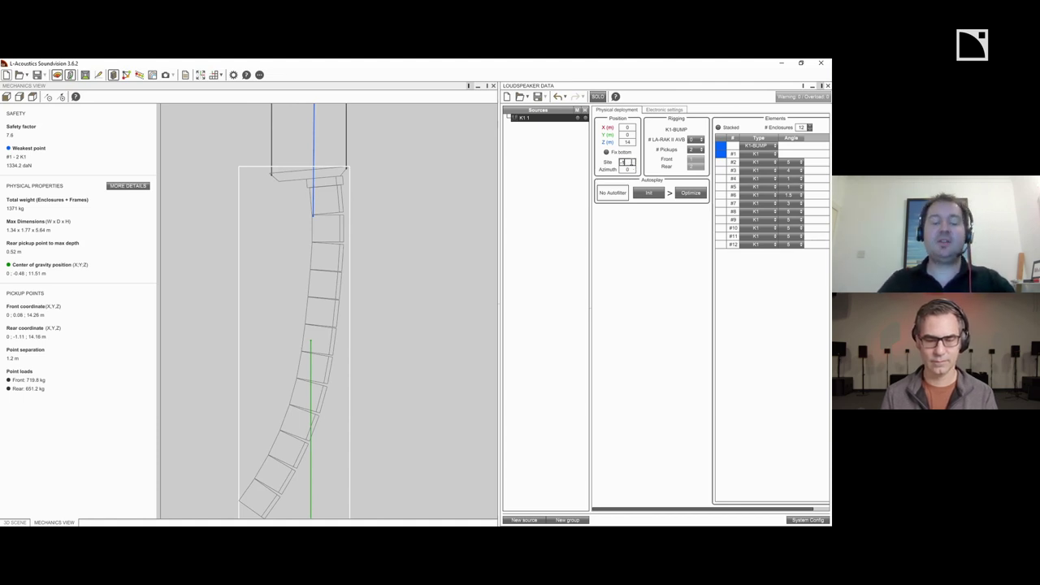
{"action": "key", "text": "Return"}
{"action": "left_click", "coordinate": [630, 163]}
{"action": "double_click", "coordinate": [630, 163]}
{"action": "type", "text": "-8"}
{"action": "key", "text": "Return"}
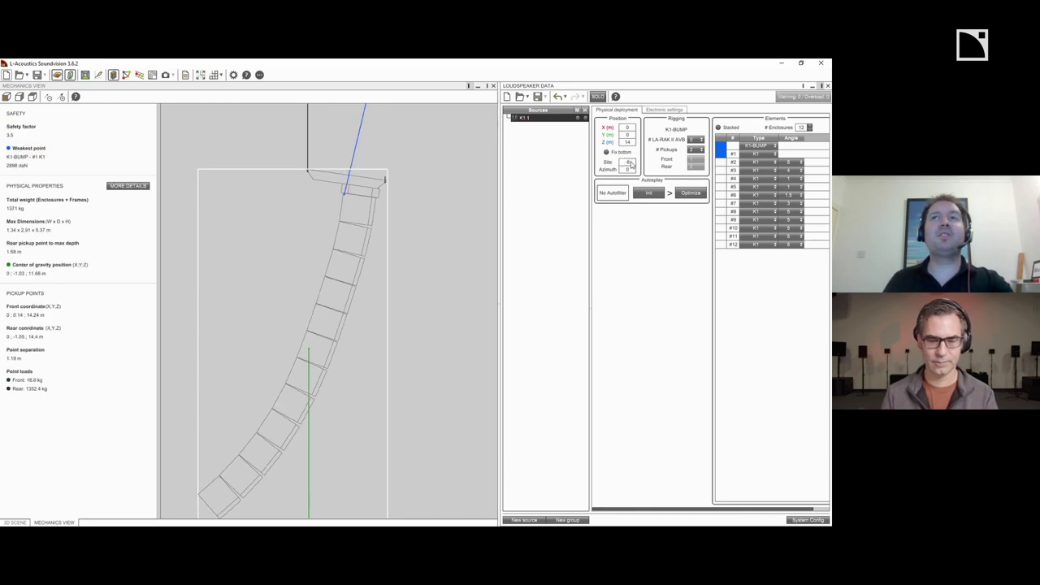
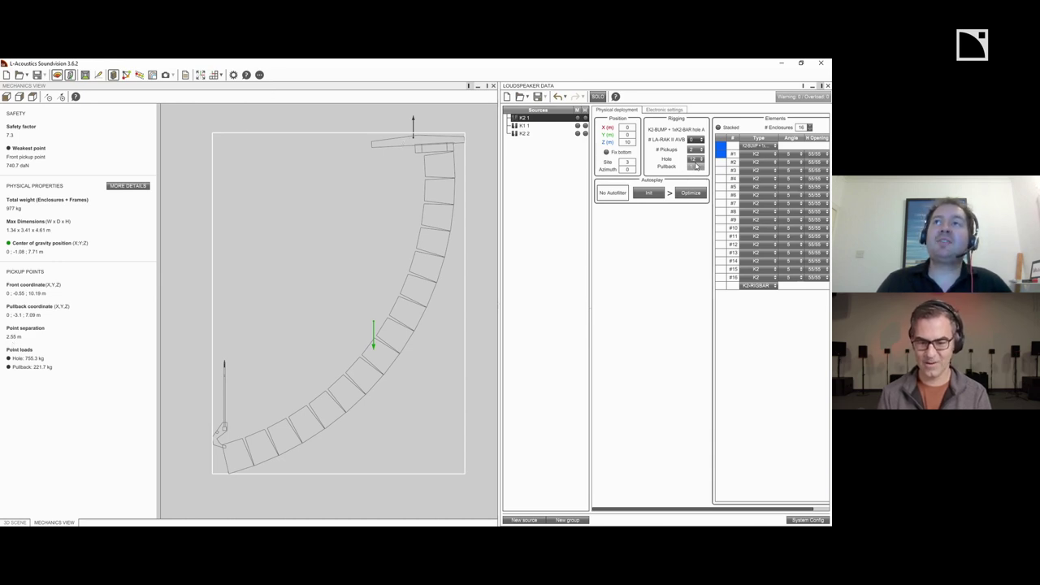
Move the K2 1 source's main pickup to hole 10, then to hole 7.
{"action": "left_click", "coordinate": [697, 159]}
{"action": "left_click", "coordinate": [691, 239]}
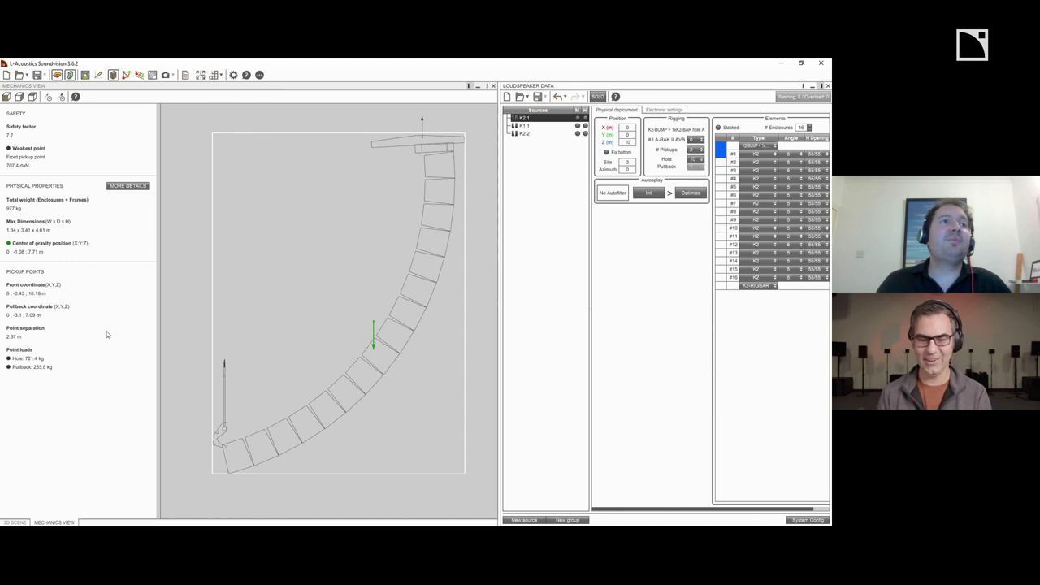
{"action": "left_click", "coordinate": [697, 160]}
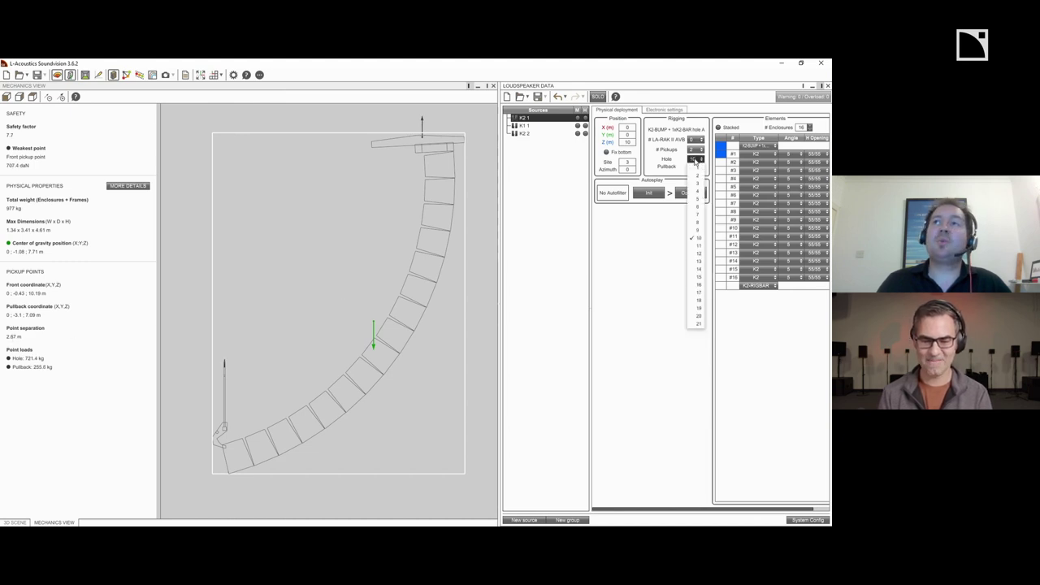
{"action": "left_click", "coordinate": [699, 216]}
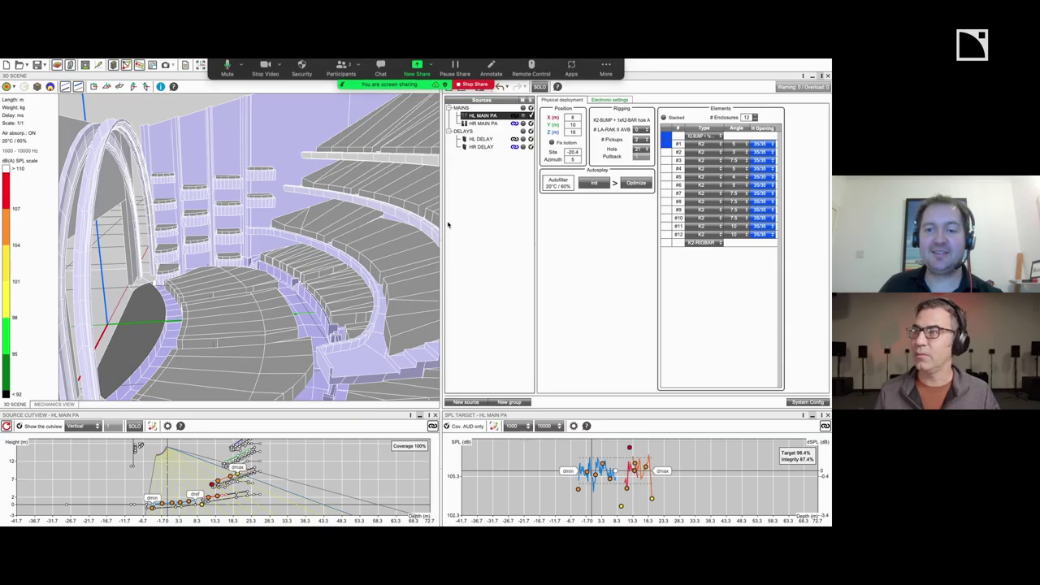
Show the hidden HL MAIN PA source in the theatre's 3D scene and inspect its coverage of the seating.
{"action": "left_click_drag", "start_coordinate": [256, 260], "coordinate": [196, 255]}
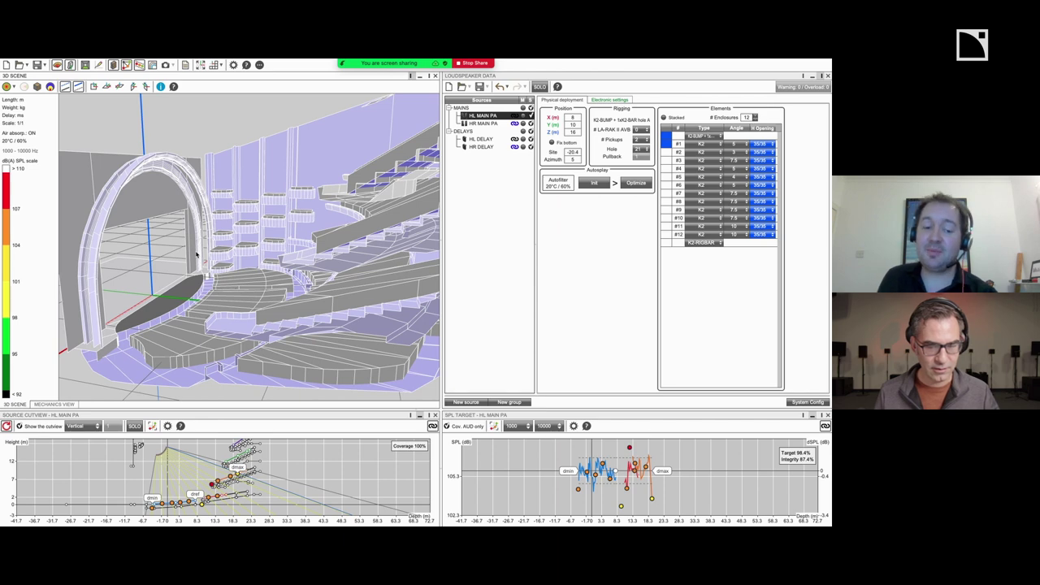
{"action": "left_click_drag", "start_coordinate": [268, 244], "coordinate": [280, 314]}
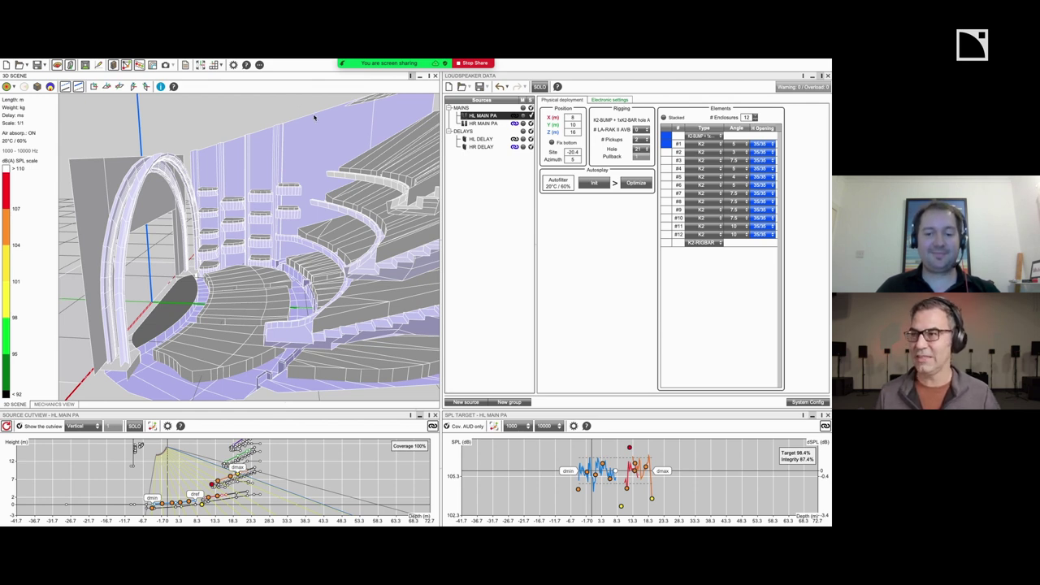
{"action": "left_click", "coordinate": [530, 114]}
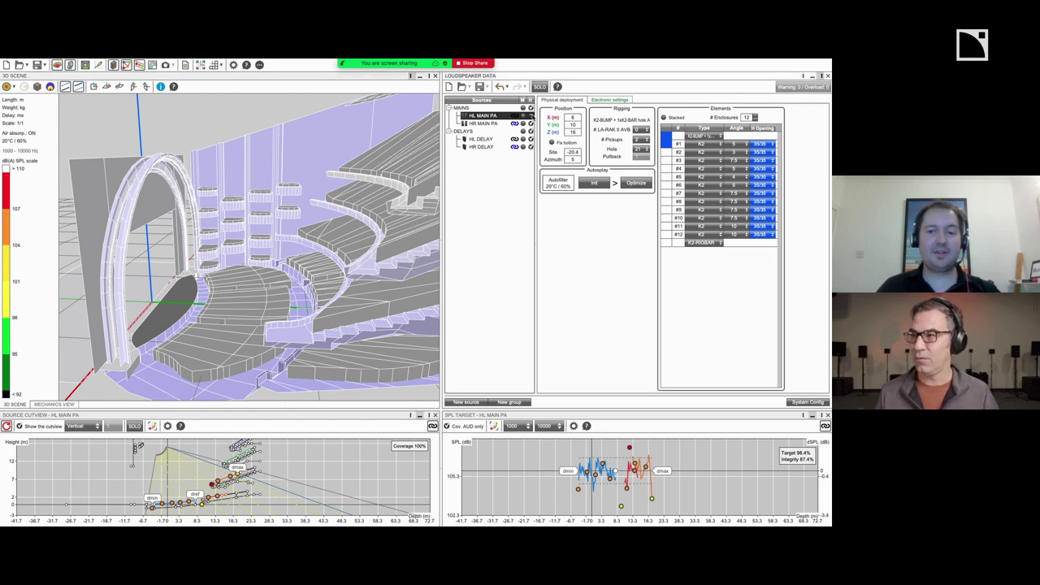
{"action": "scroll", "coordinate": [208, 260], "scroll_direction": "up", "scroll_amount": 5}
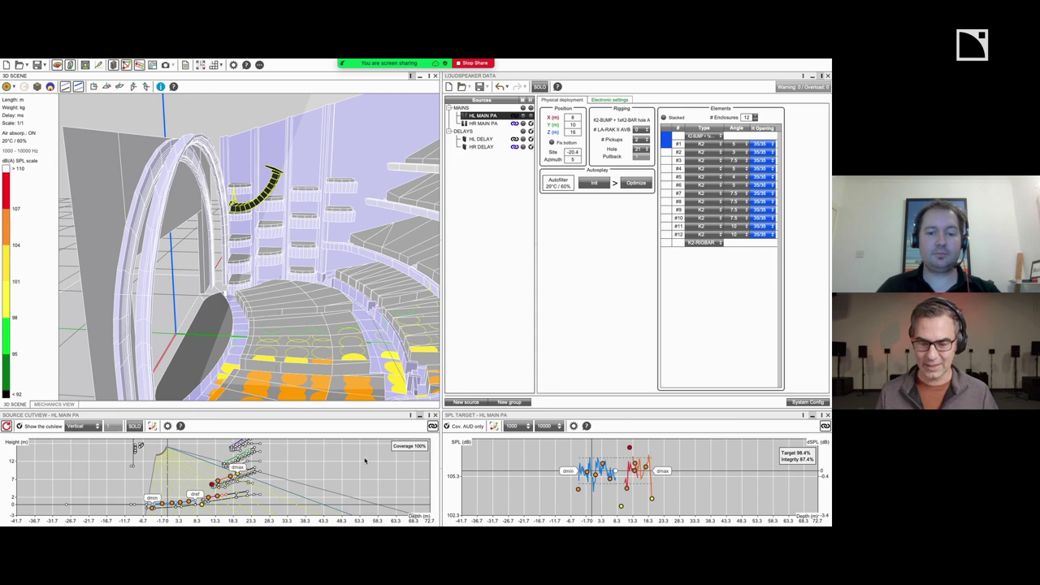
{"action": "left_click_drag", "start_coordinate": [298, 368], "coordinate": [246, 278]}
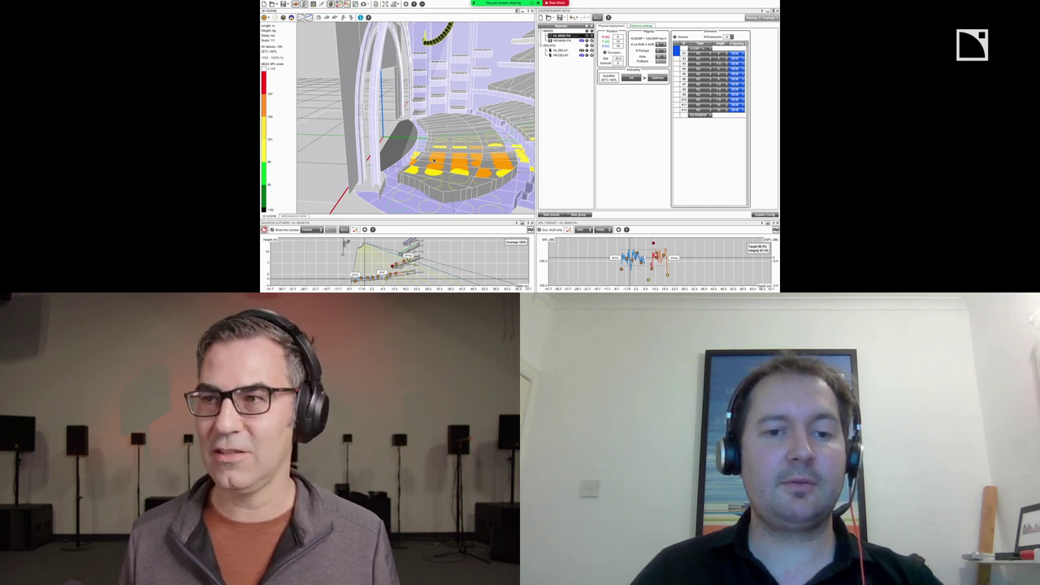
{"action": "left_click_drag", "start_coordinate": [433, 160], "coordinate": [400, 109]}
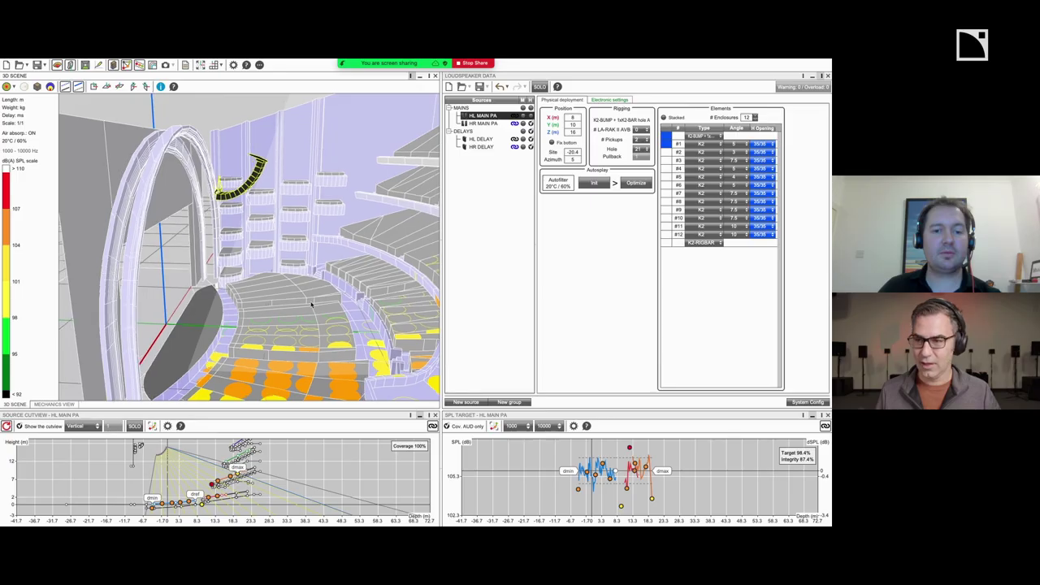
{"action": "left_click_drag", "start_coordinate": [312, 304], "coordinate": [421, 237]}
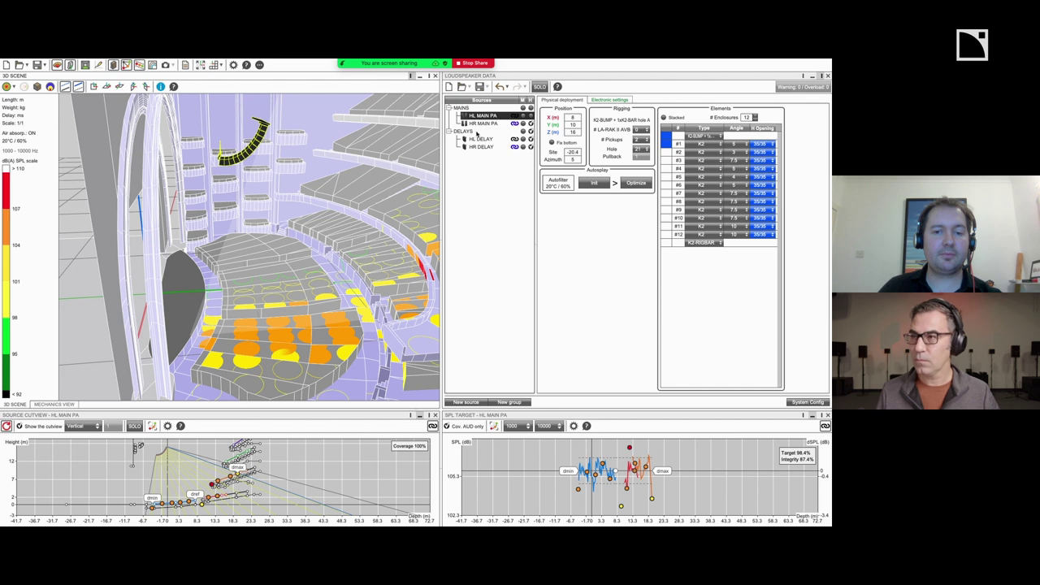
Remove the K2-RIGBAR from the bottom of the HL MAIN PA array, accepting the filter reset.
{"action": "left_click", "coordinate": [720, 243]}
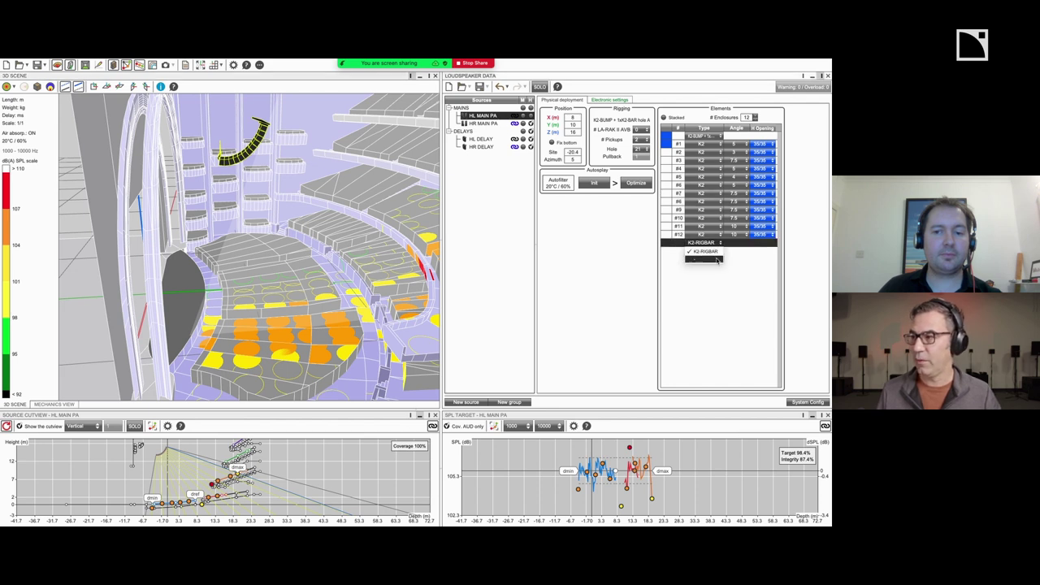
{"action": "left_click", "coordinate": [715, 259]}
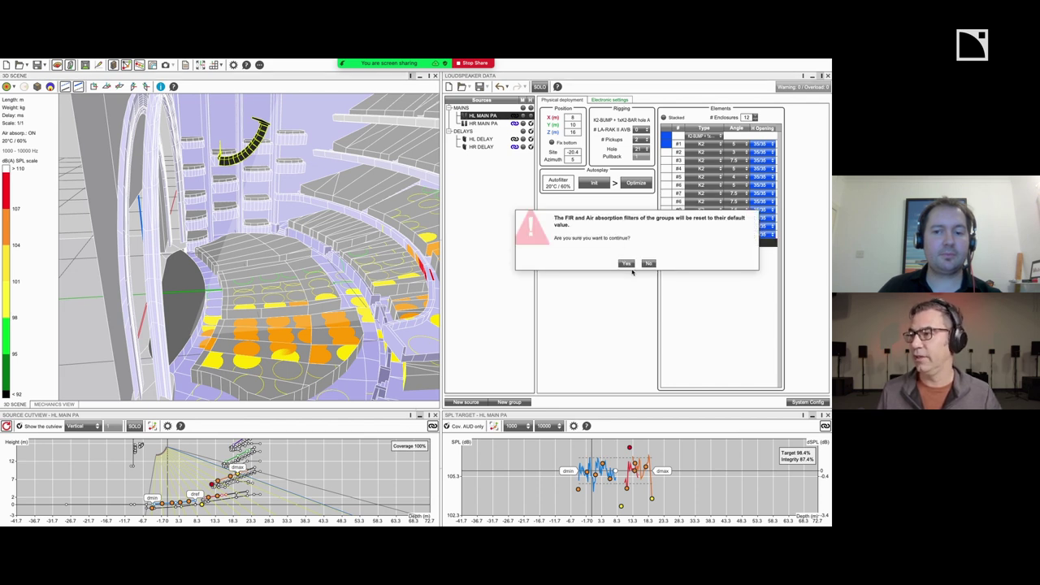
{"action": "left_click", "coordinate": [626, 264]}
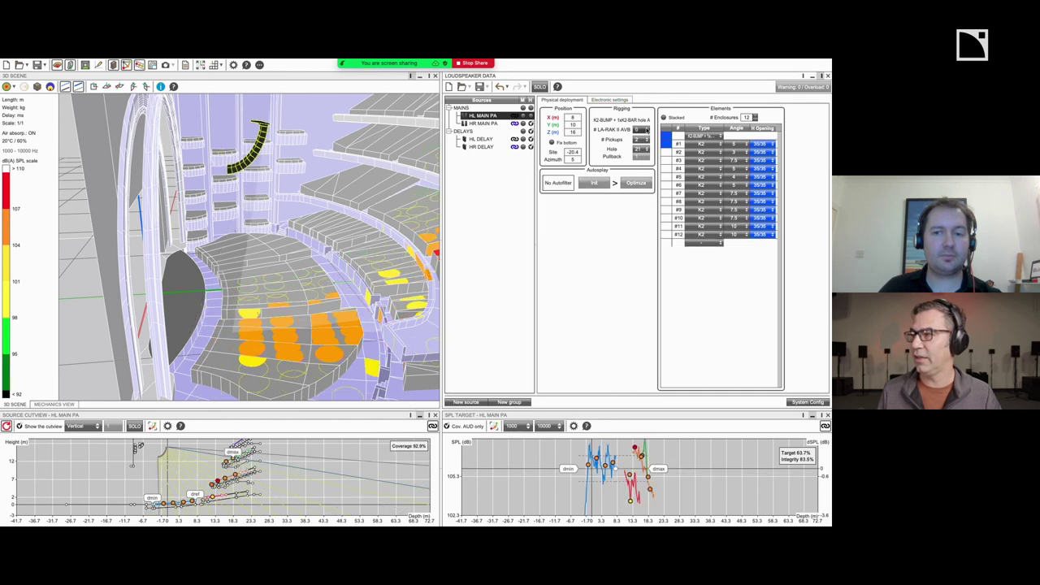
Rig the HL MAIN PA array with two pickups on its bumper and a site angle of -22.2.
{"action": "left_click", "coordinate": [647, 140]}
{"action": "left_click", "coordinate": [647, 143]}
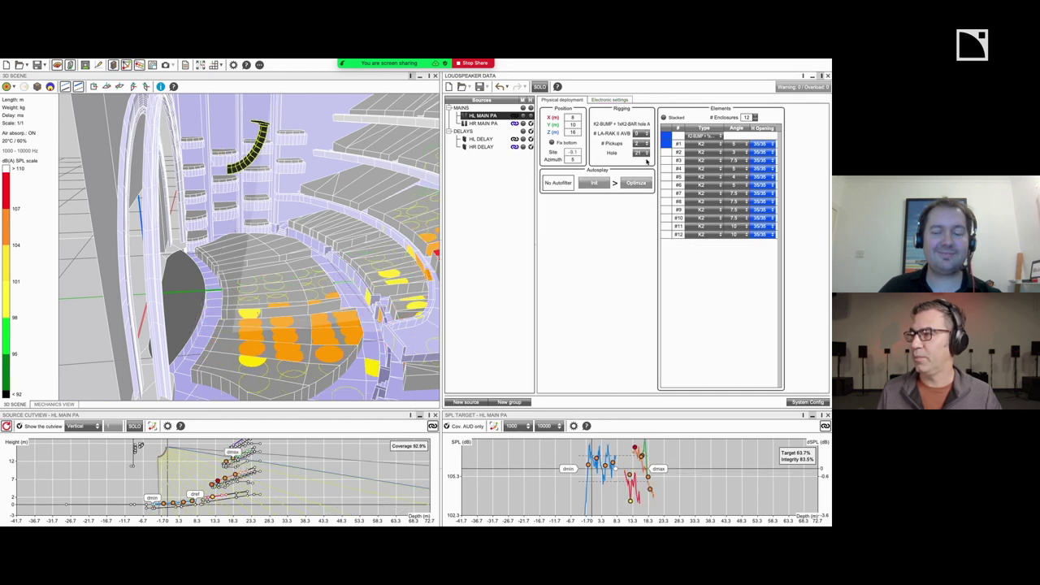
{"action": "left_click", "coordinate": [645, 160]}
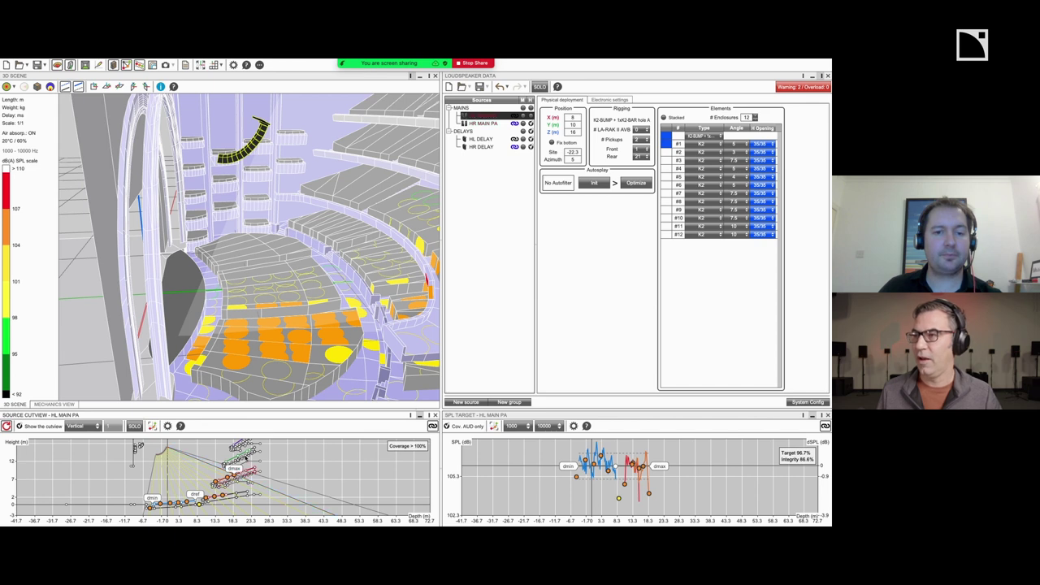
{"action": "left_click_drag", "start_coordinate": [305, 368], "coordinate": [427, 258]}
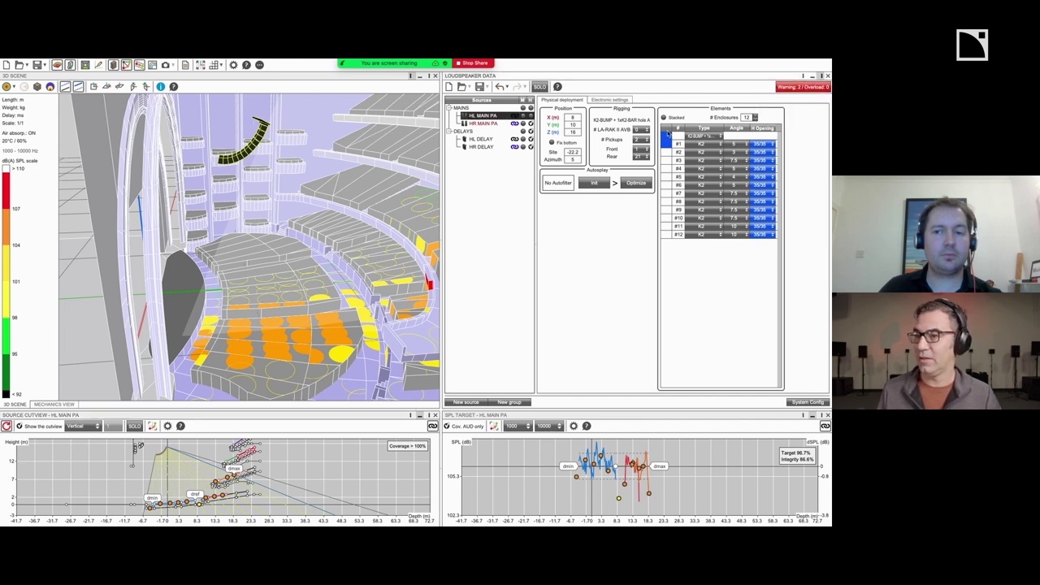
Display HL MAIN PA in the Mechanics View, check its pickup loads and add a K2-RIGBAR beneath enclosure #12.
{"action": "left_click", "coordinate": [800, 86]}
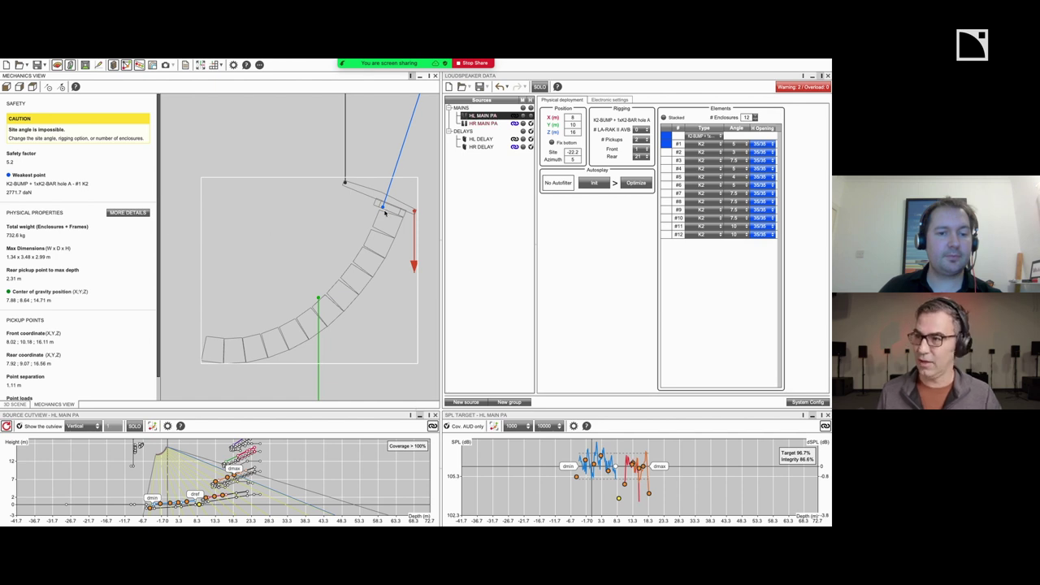
{"action": "scroll", "coordinate": [307, 256], "scroll_direction": "down", "scroll_amount": 3}
{"action": "scroll", "coordinate": [310, 257], "scroll_direction": "down", "scroll_amount": 2}
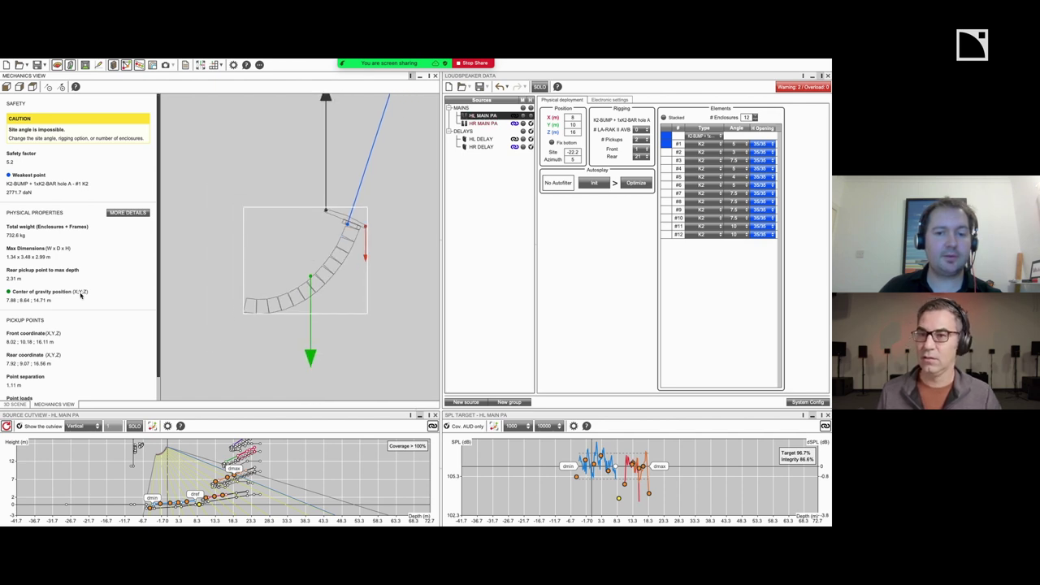
{"action": "scroll", "coordinate": [47, 308], "scroll_direction": "down", "scroll_amount": 1}
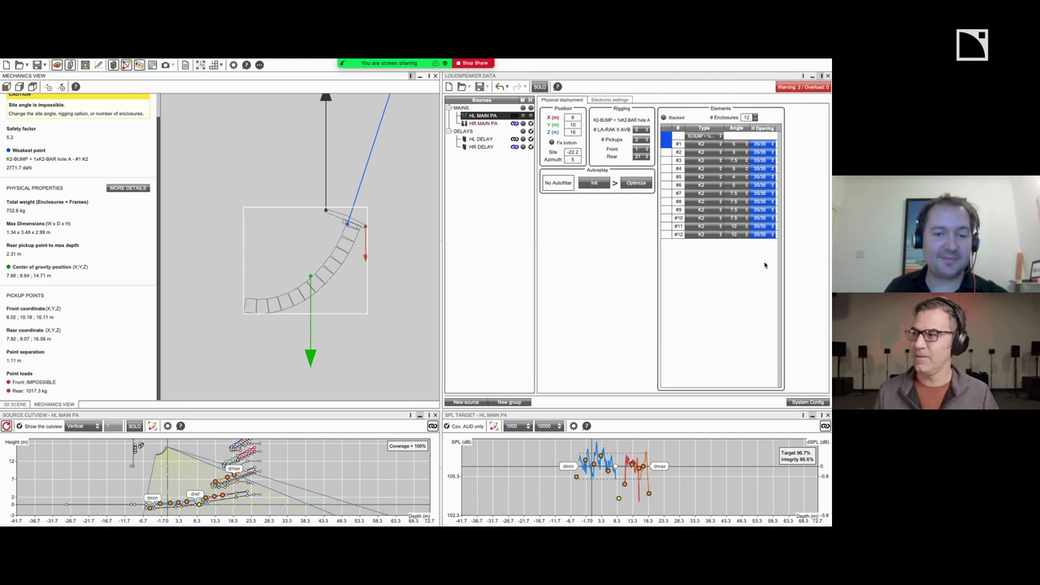
{"action": "left_click", "coordinate": [708, 235]}
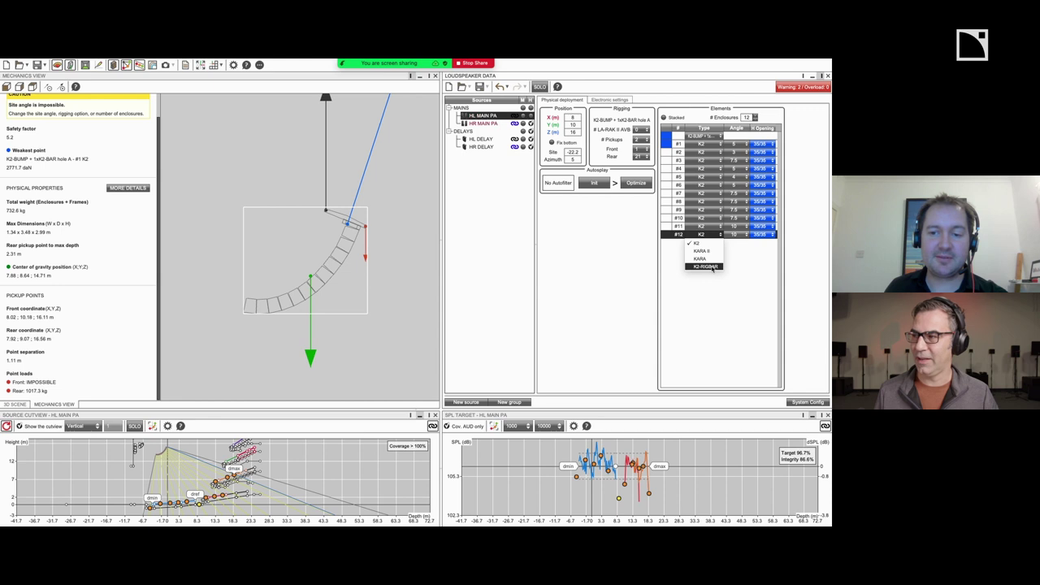
{"action": "left_click", "coordinate": [707, 266]}
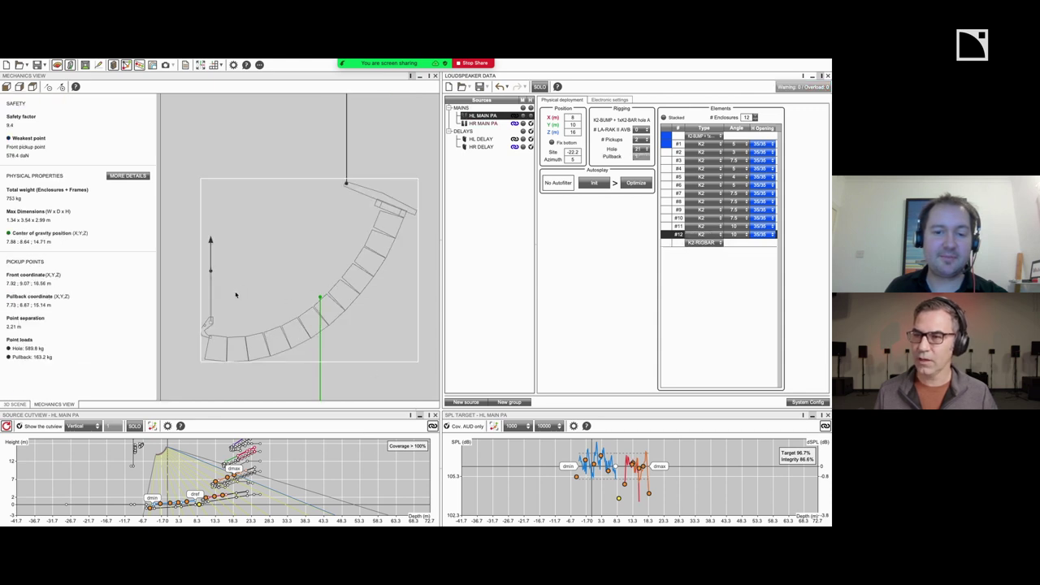
Examine the HL MAIN PA array's mechanics, its position in the theatre's 3D scene and its coverage of the lower seating.
{"action": "scroll", "coordinate": [307, 245], "scroll_direction": "down", "scroll_amount": 3}
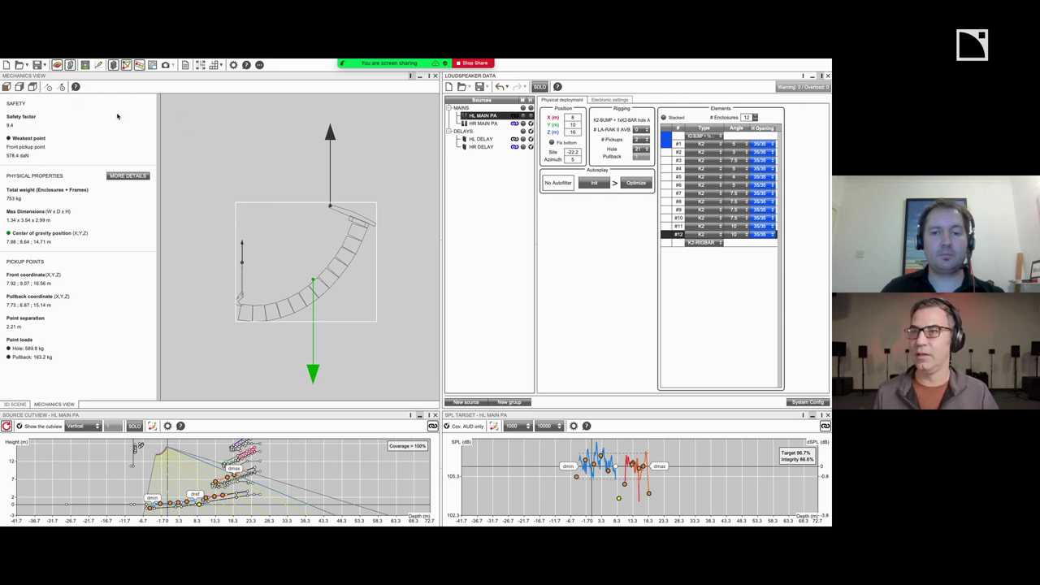
{"action": "left_click", "coordinate": [14, 404]}
{"action": "left_click_drag", "start_coordinate": [354, 321], "coordinate": [232, 165]}
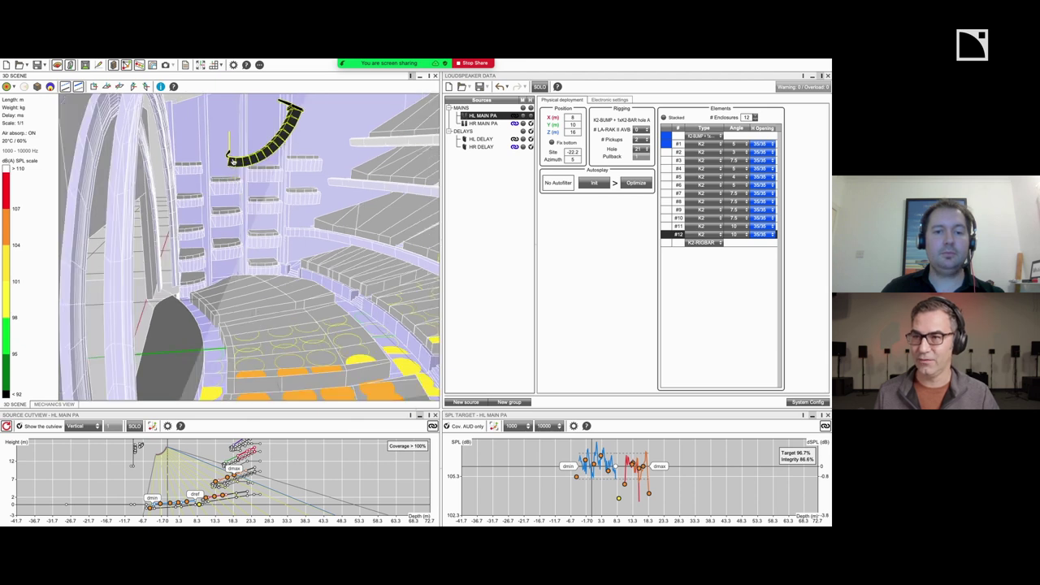
{"action": "left_click_drag", "start_coordinate": [232, 177], "coordinate": [251, 251]}
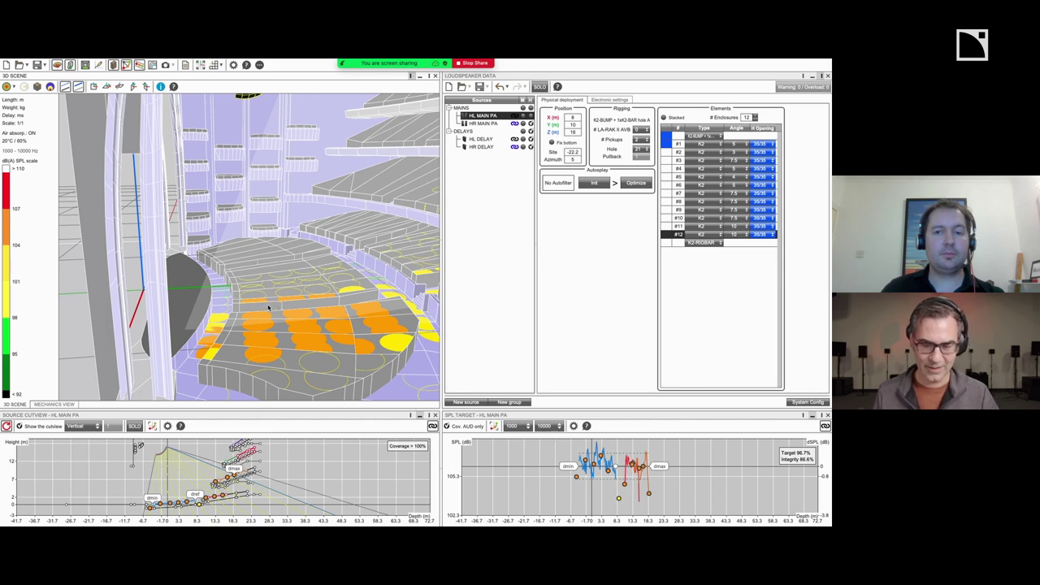
{"action": "left_click_drag", "start_coordinate": [276, 301], "coordinate": [426, 267]}
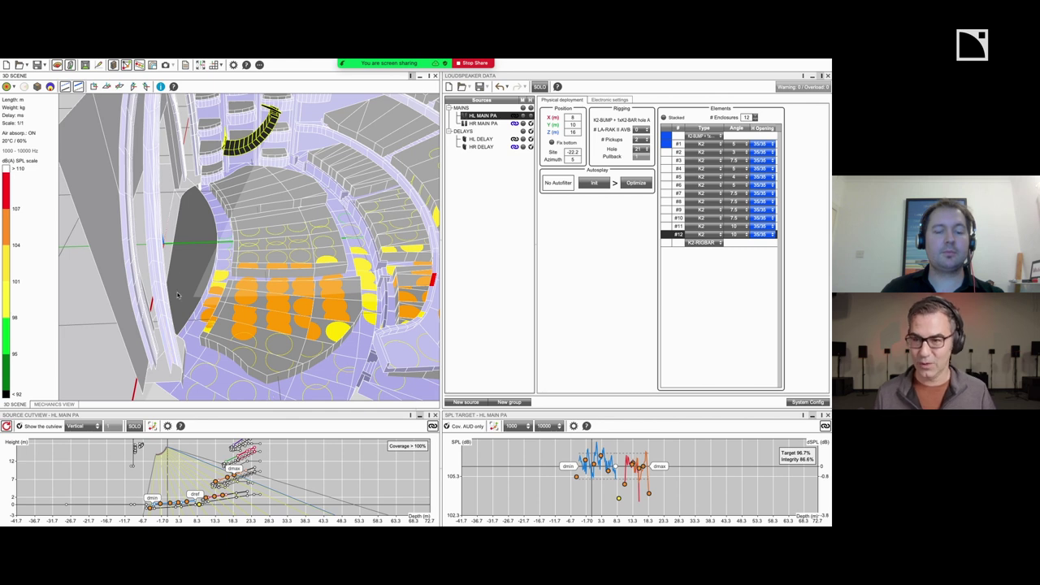
{"action": "scroll", "coordinate": [329, 209], "scroll_direction": "up", "scroll_amount": 2}
Select HL DELAY, show the DELAYS group in the 3D scene and inspect the coverage of the upper balconies.
{"action": "left_click", "coordinate": [215, 268]}
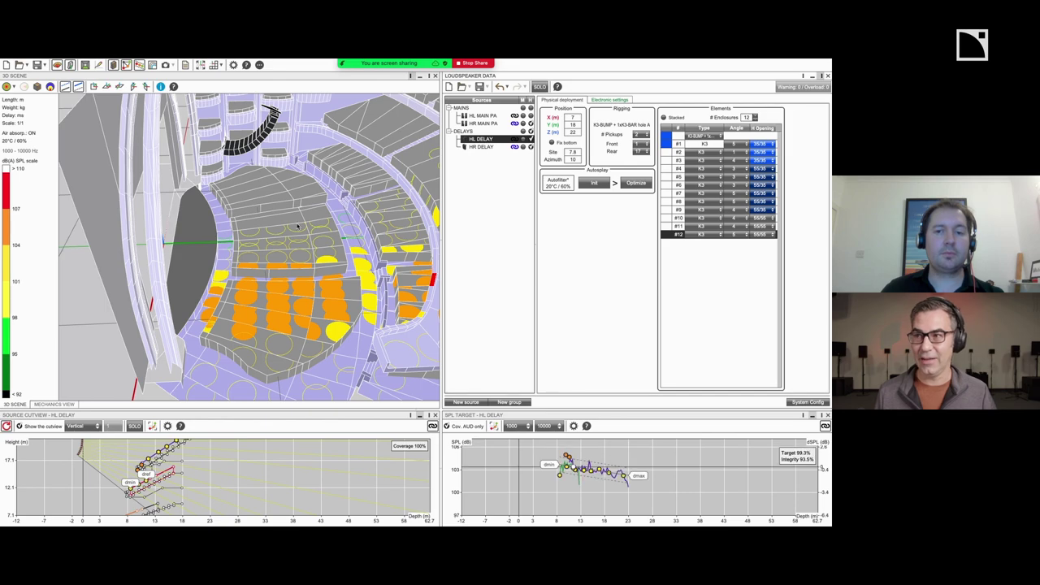
{"action": "scroll", "coordinate": [215, 269], "scroll_direction": "up", "scroll_amount": 3}
{"action": "left_click", "coordinate": [524, 146]}
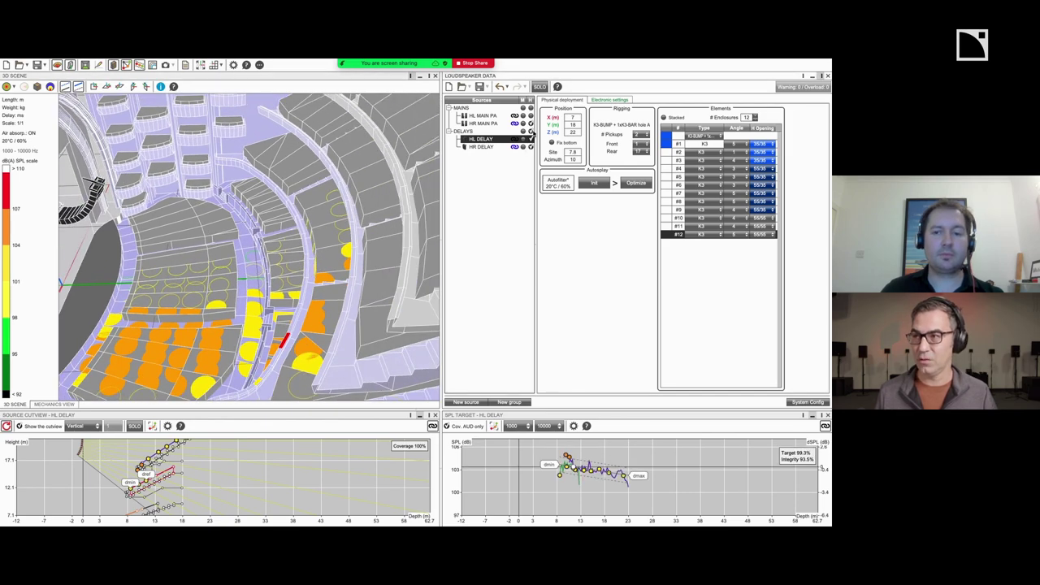
{"action": "scroll", "coordinate": [274, 274], "scroll_direction": "down", "scroll_amount": 5}
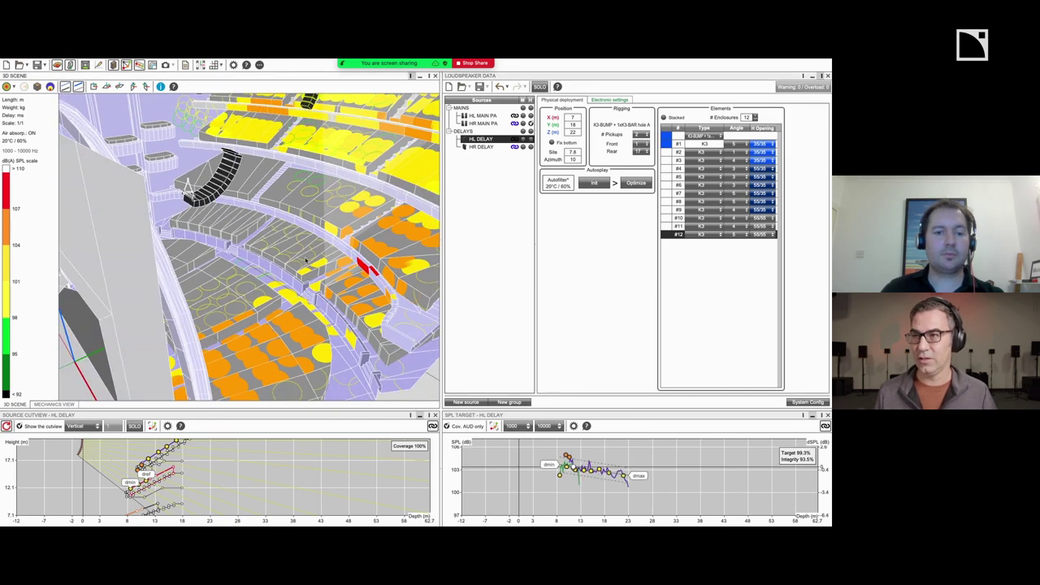
{"action": "middle_click_drag", "start_coordinate": [272, 287], "coordinate": [263, 171]}
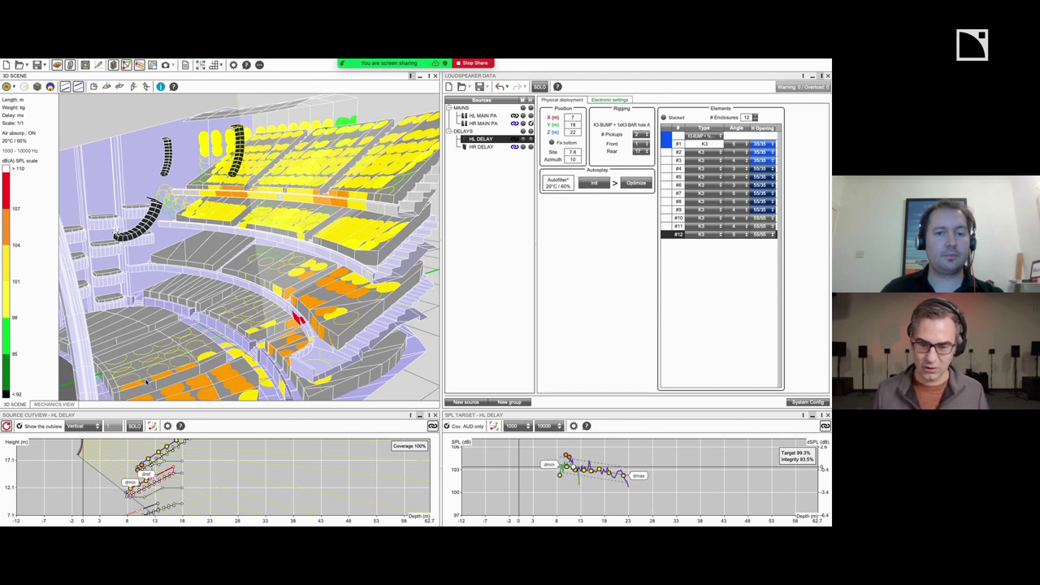
{"action": "left_click_drag", "start_coordinate": [332, 226], "coordinate": [370, 279]}
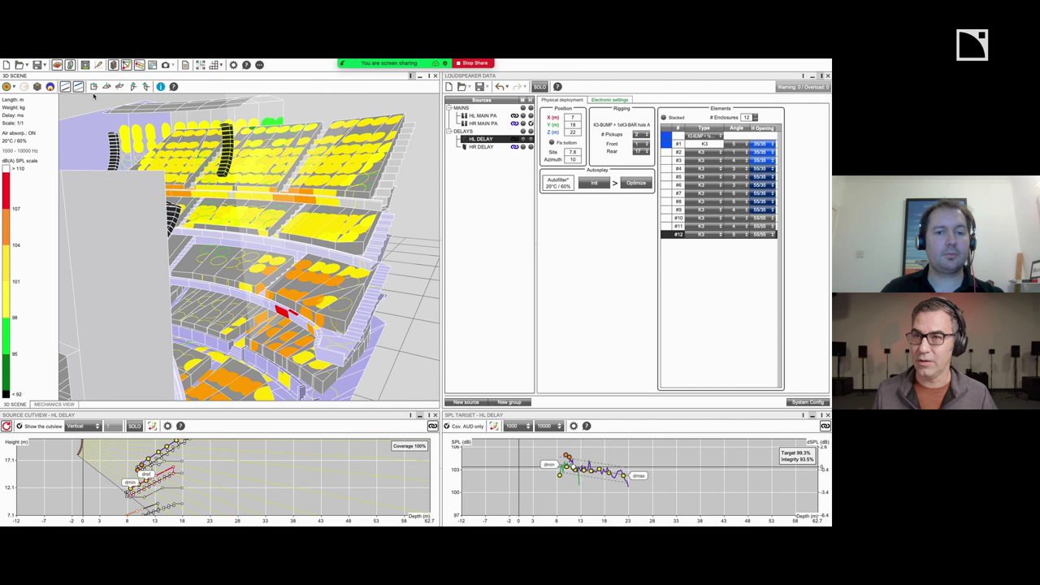
Check HL DELAY's pickup loads in the Mechanics View and compare its position with the main array in the 3D scene.
{"action": "left_click", "coordinate": [65, 404]}
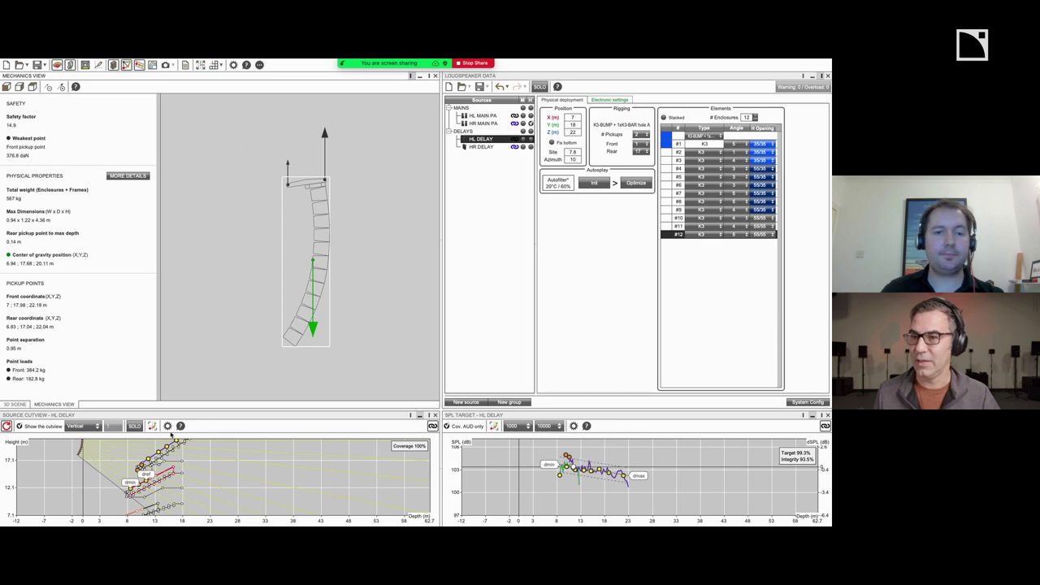
{"action": "left_click", "coordinate": [15, 404]}
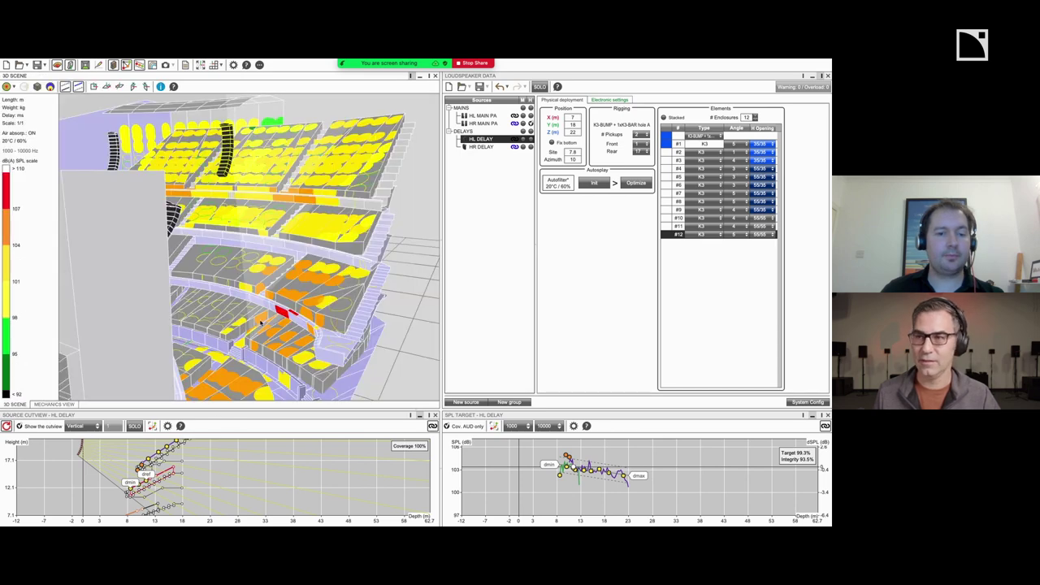
{"action": "left_click_drag", "start_coordinate": [283, 277], "coordinate": [434, 138]}
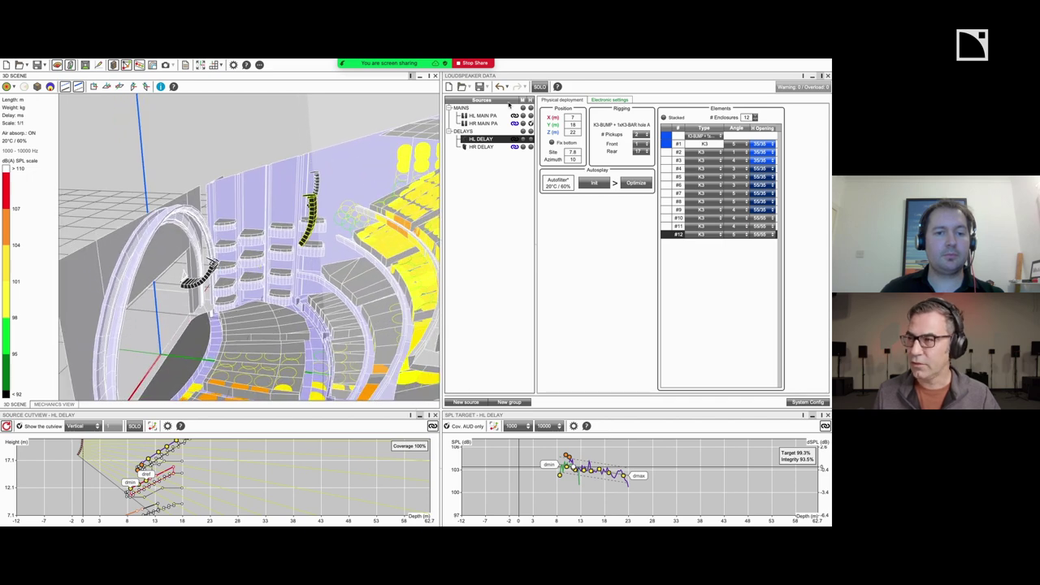